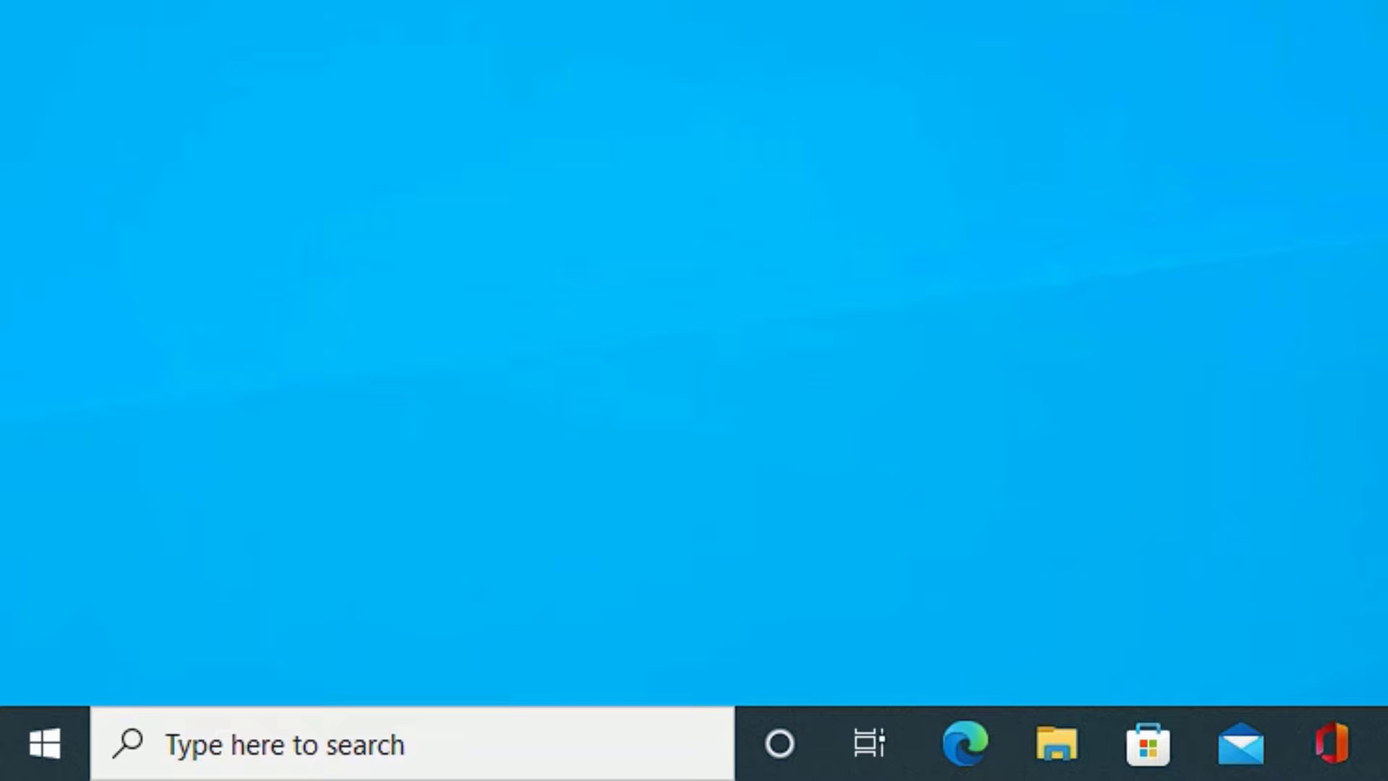
# Uncheck 'Automatically restart' in Startup and Recovery via Advanced System Settings and confirm.
pyautogui.click(432, 772)
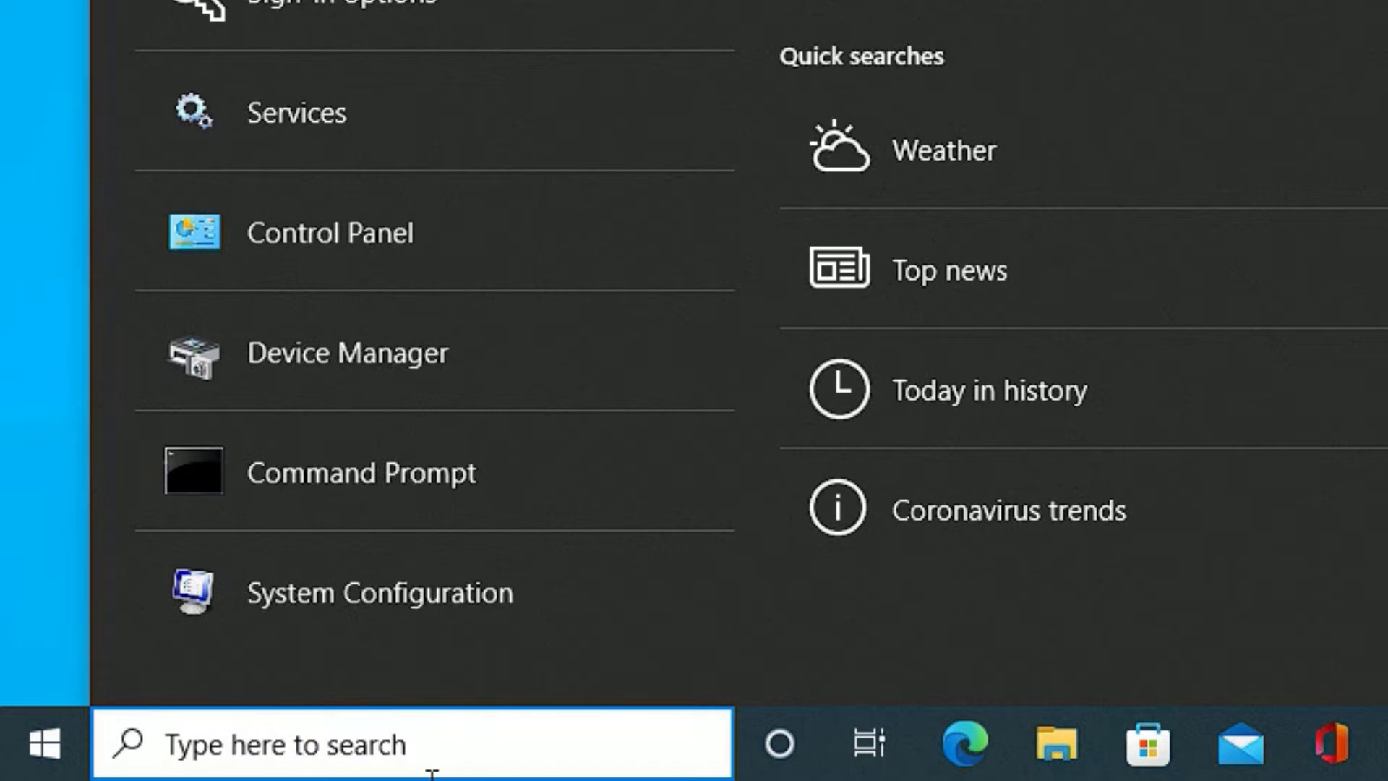
pyautogui.write('advanced system se')
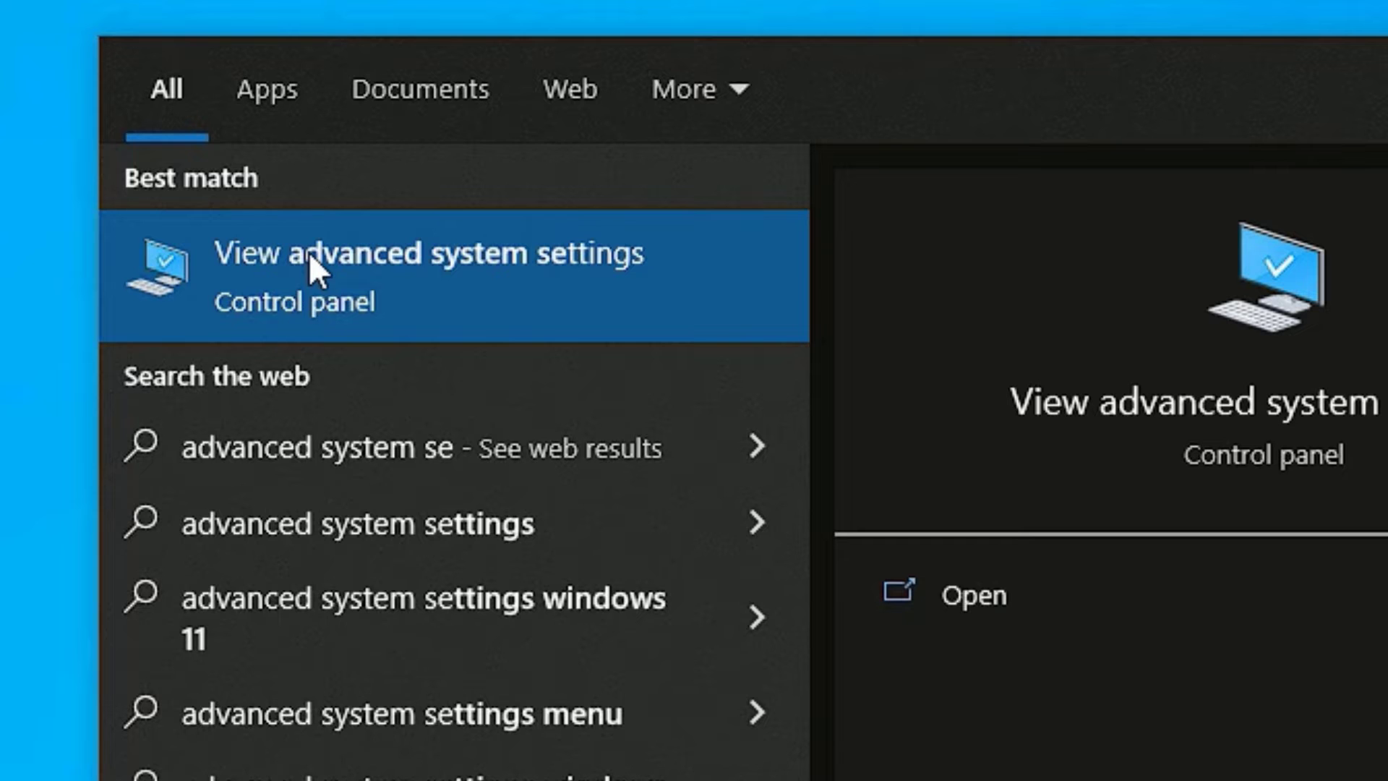
pyautogui.click(309, 251)
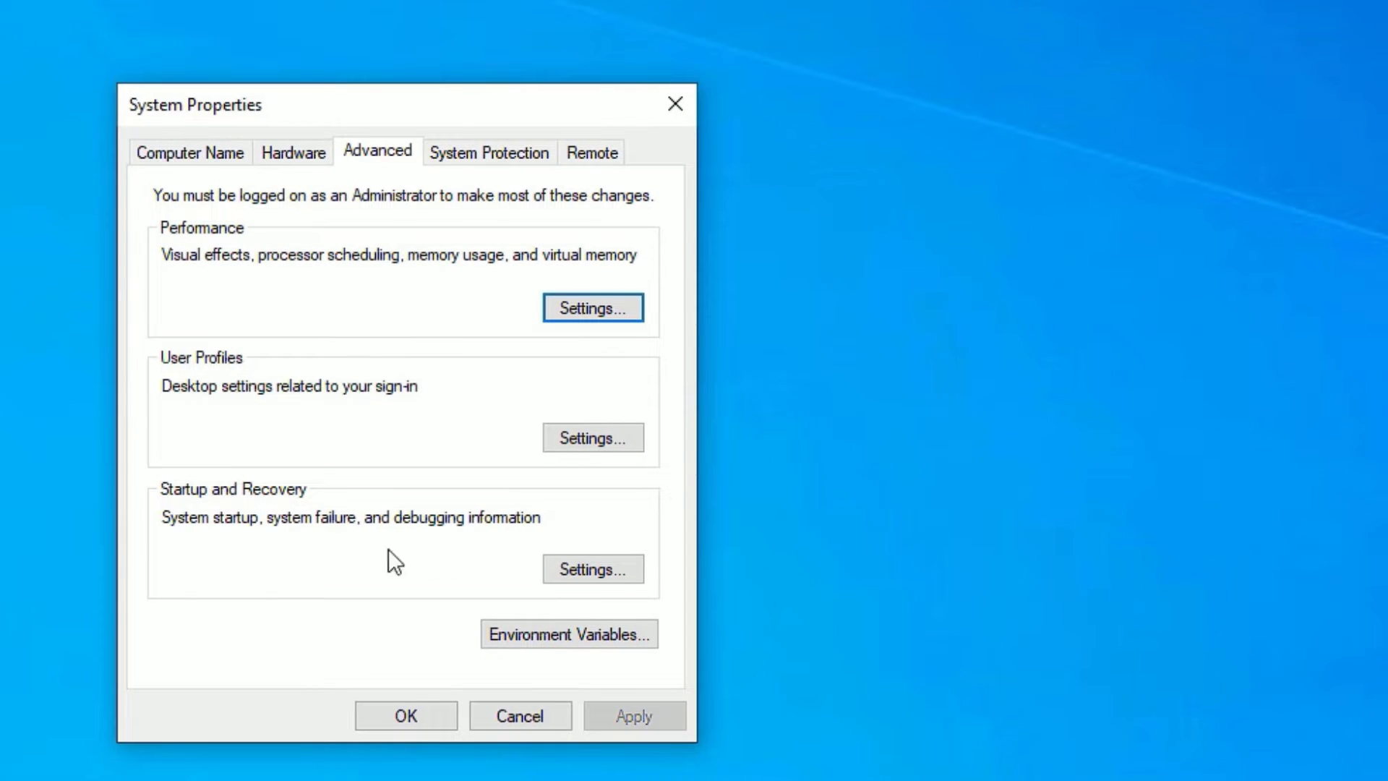
pyautogui.click(594, 578)
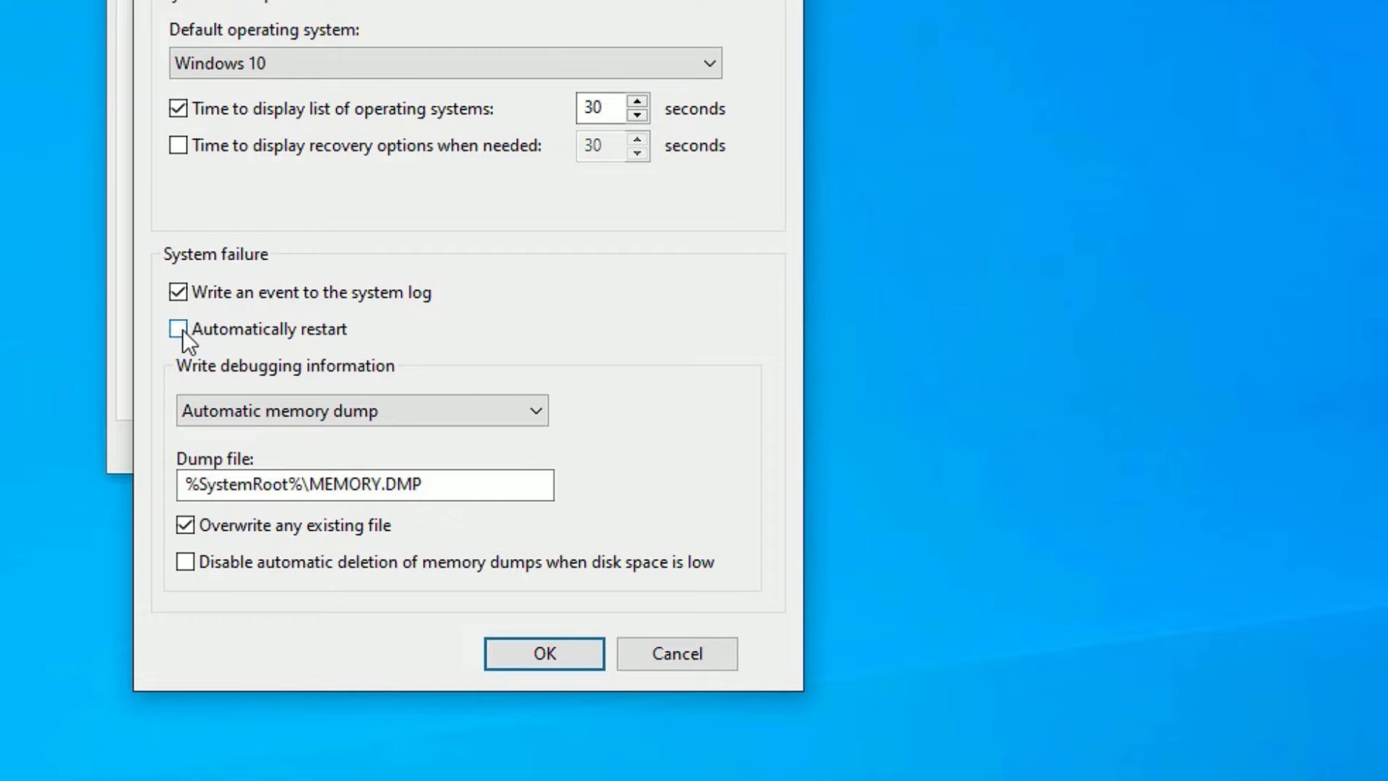
pyautogui.click(554, 665)
pyautogui.click(401, 450)
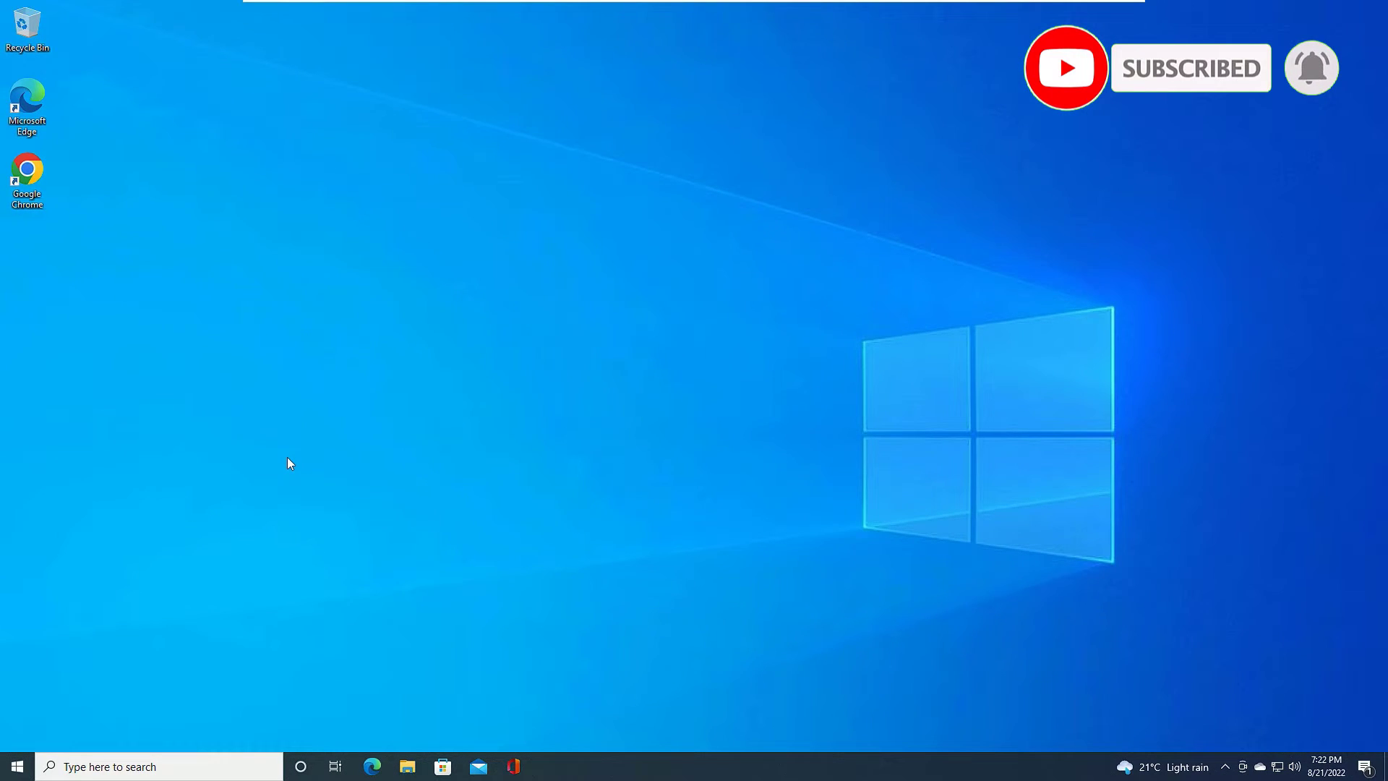
# Launch regedit from the Run dialog to open the Registry Editor.
pyautogui.click(220, 771)
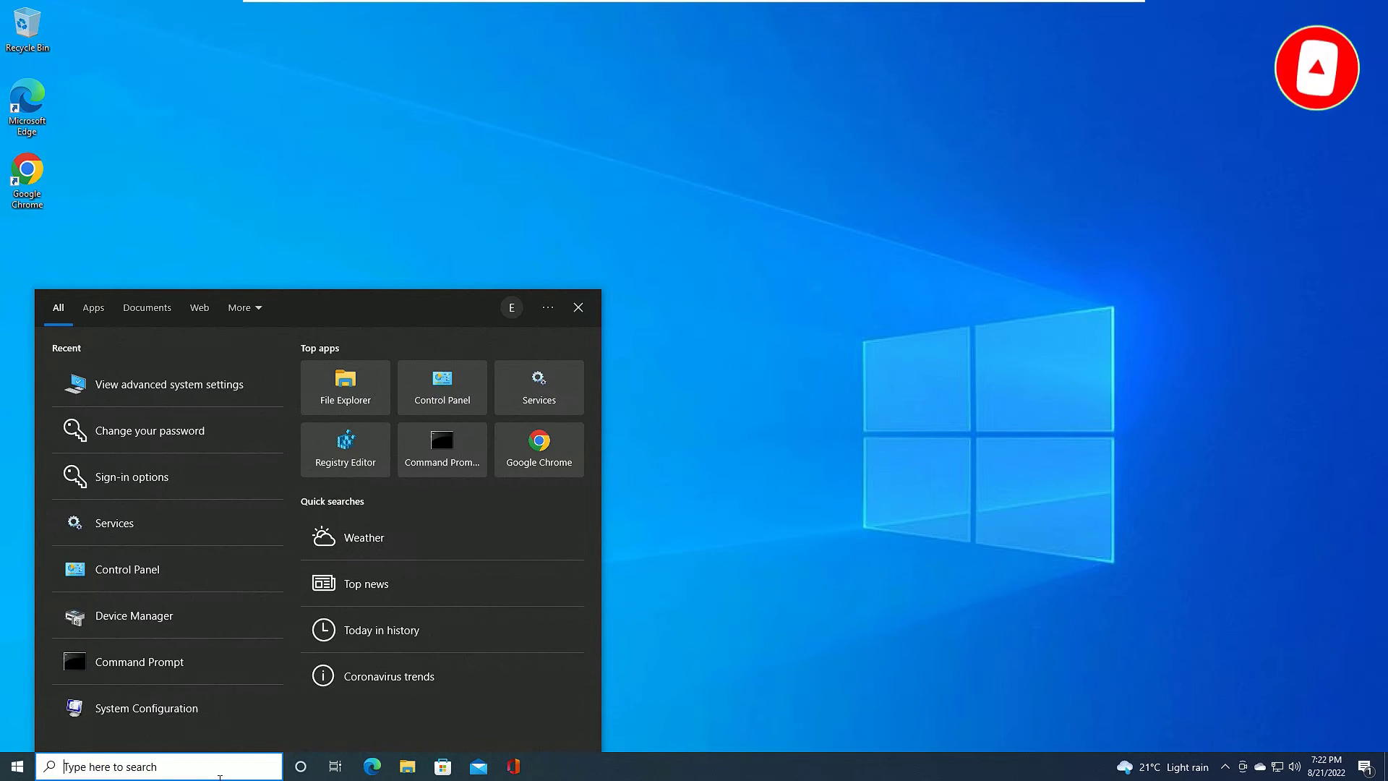
pyautogui.write('run')
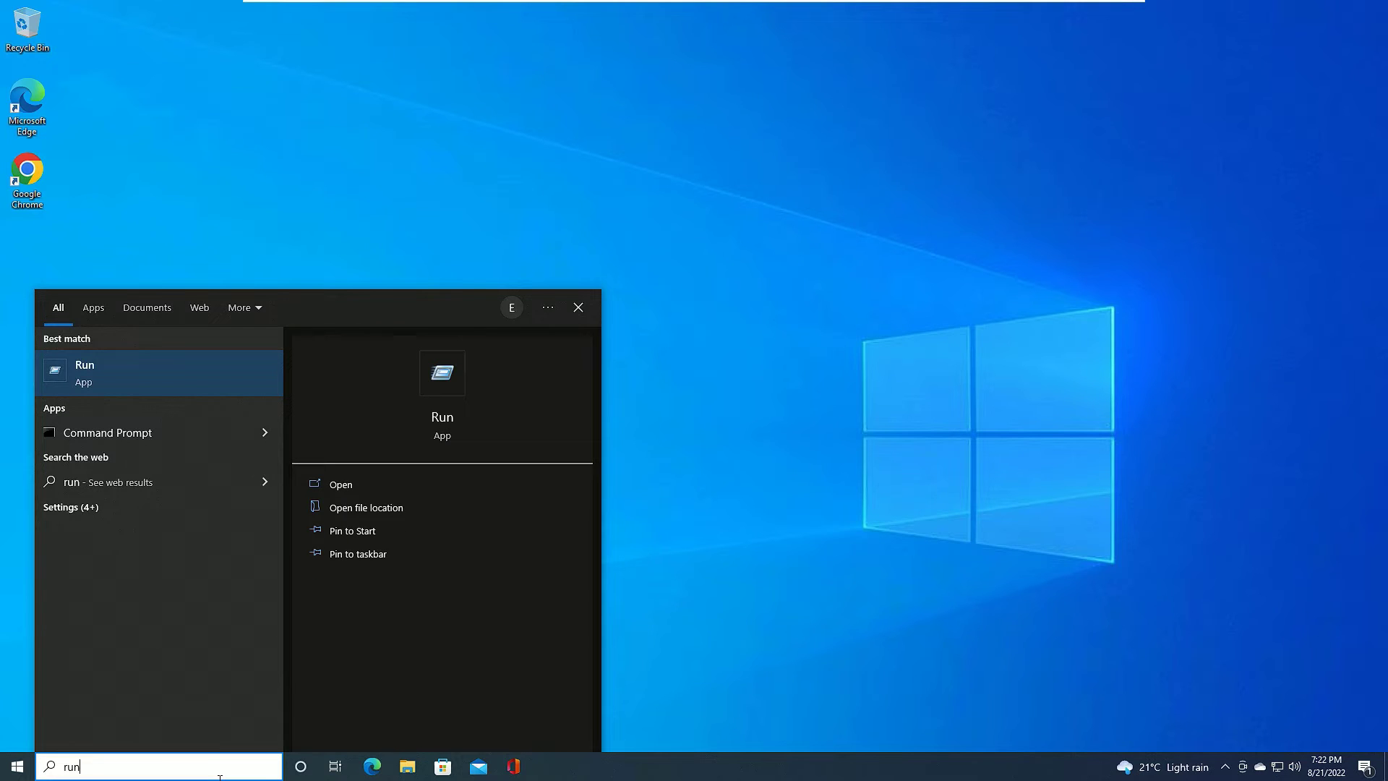
pyautogui.press('Return')
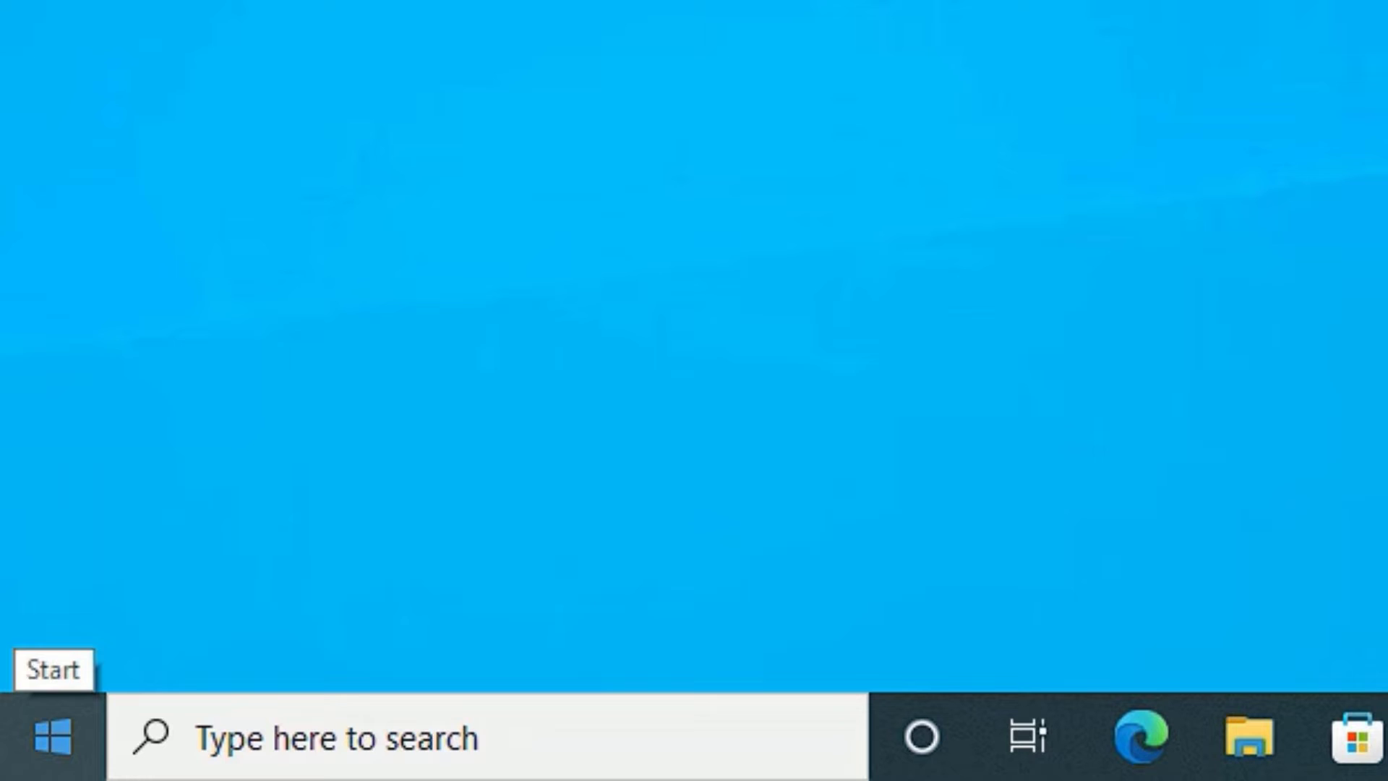
pyautogui.rightClick(28, 736)
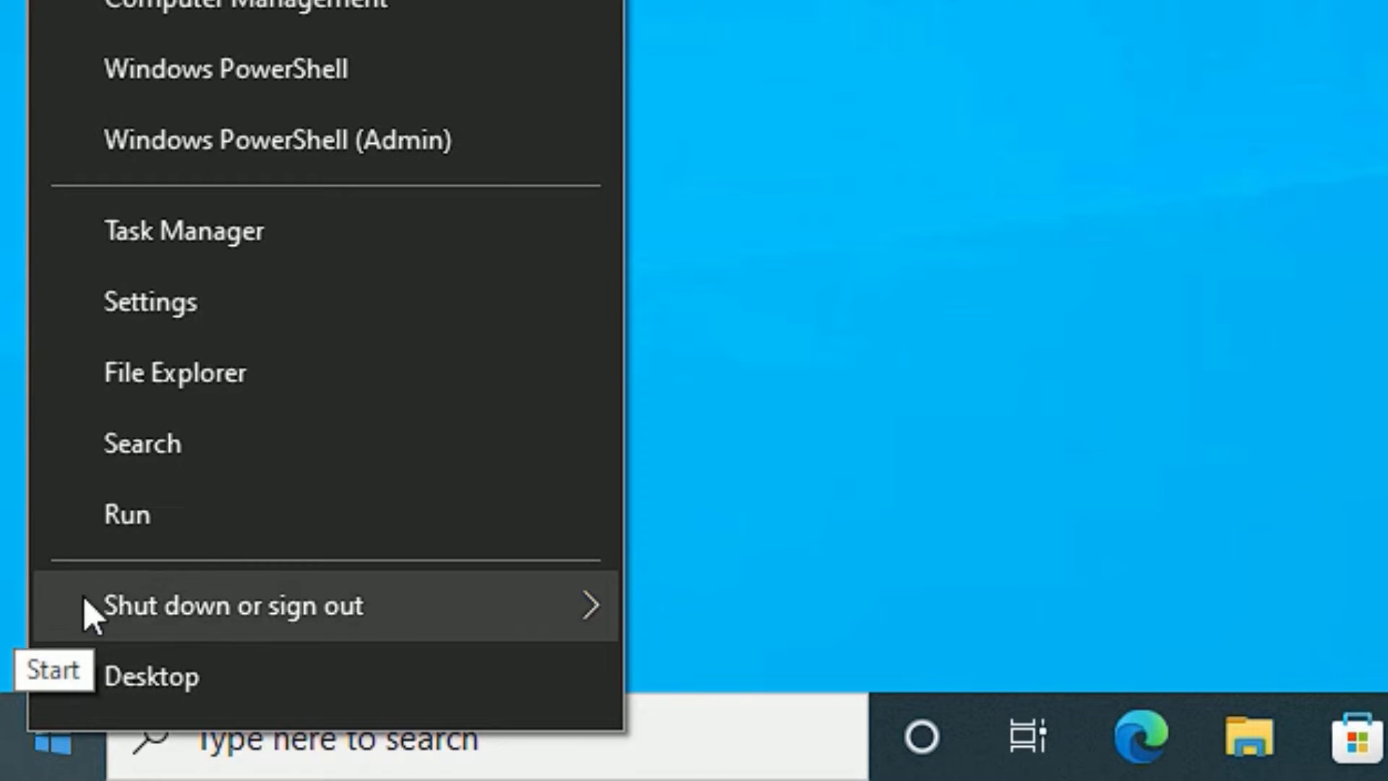
pyautogui.click(115, 525)
pyautogui.click(279, 459)
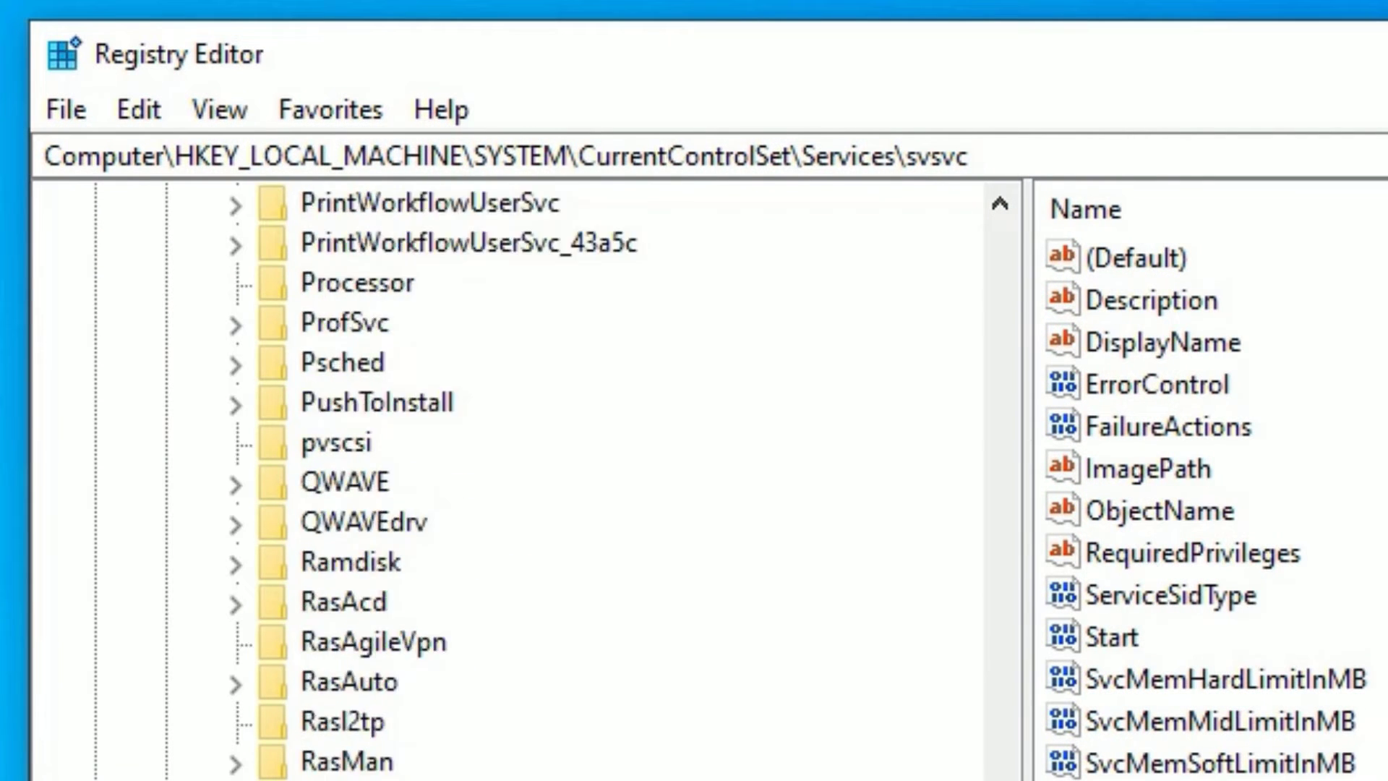
# Collapse the tree, then expand HKEY_LOCAL_MACHINE > SOFTWARE > Policies > Microsoft and select Windows.
pyautogui.click(91, 325)
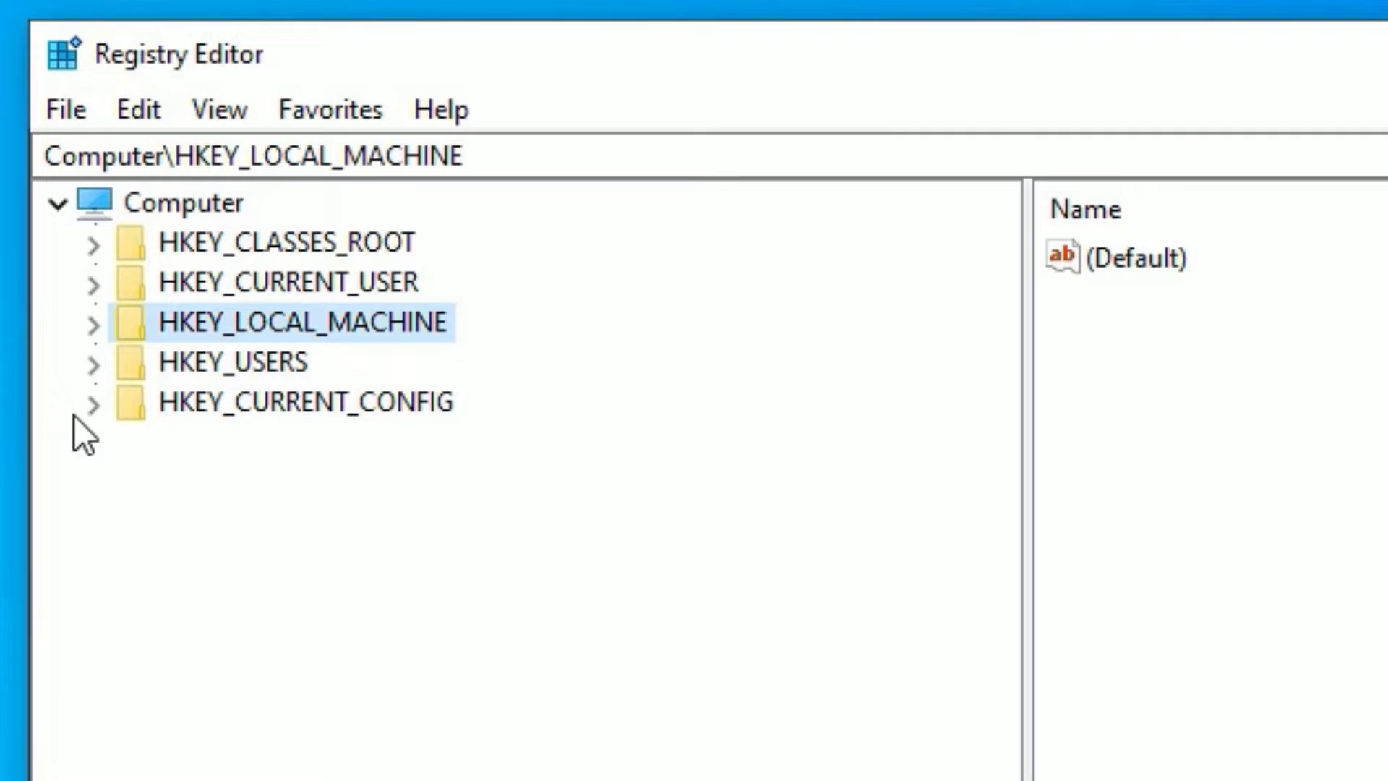
pyautogui.doubleClick(316, 329)
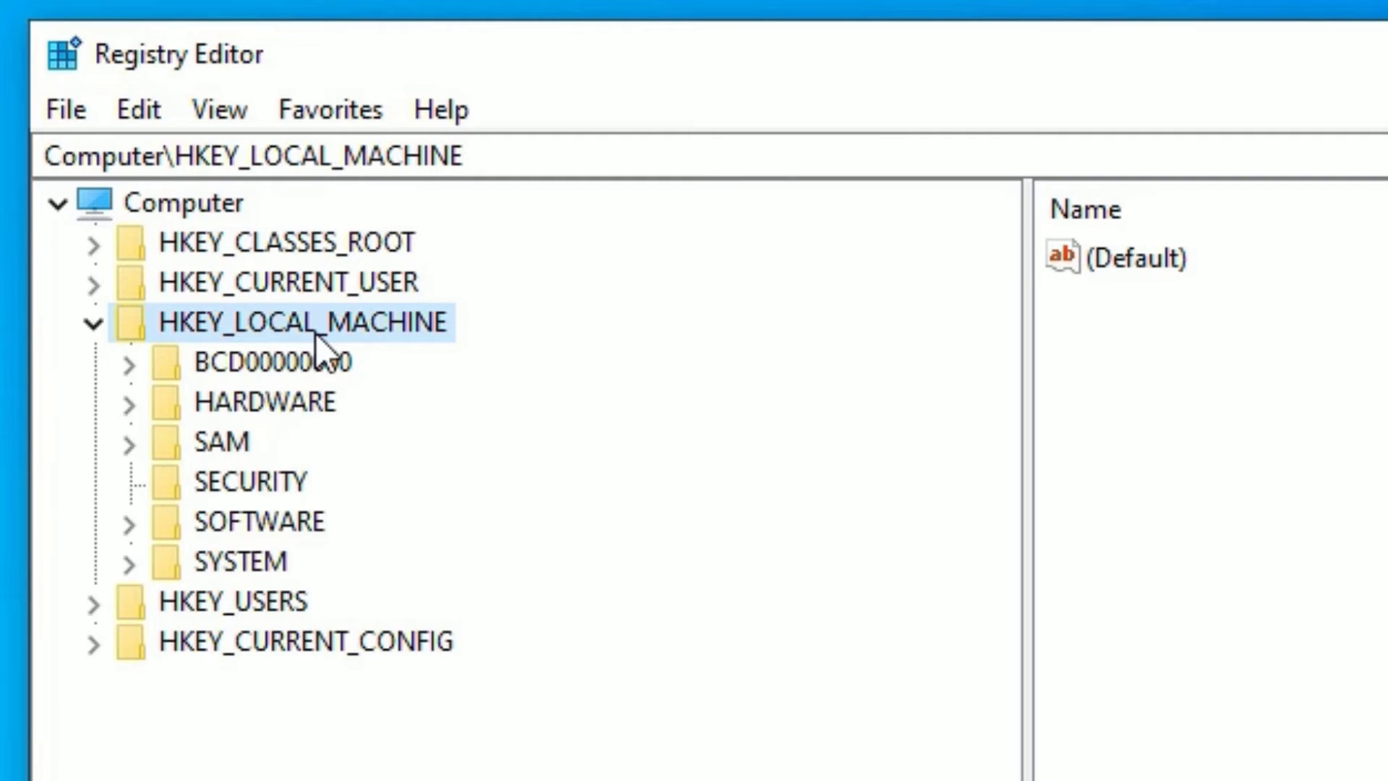
pyautogui.doubleClick(230, 519)
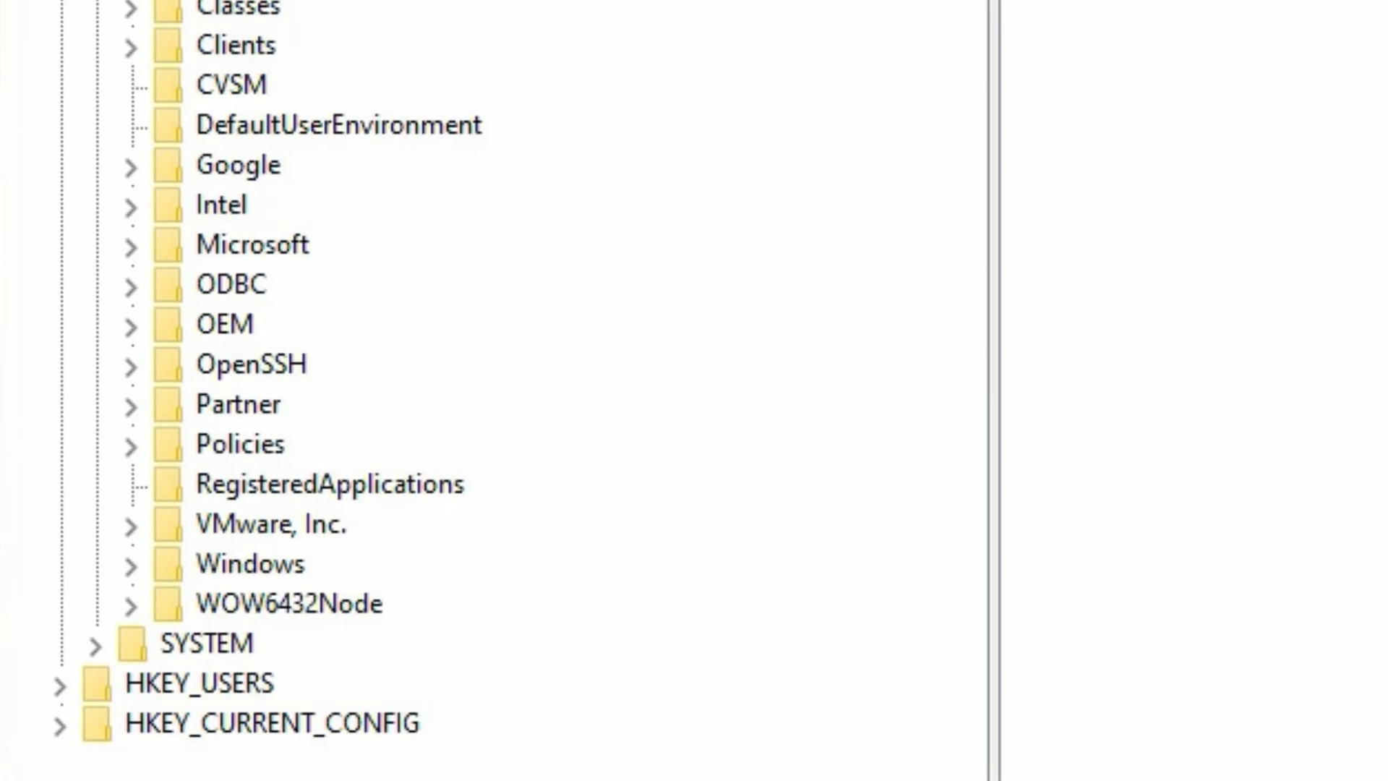
pyautogui.click(219, 444)
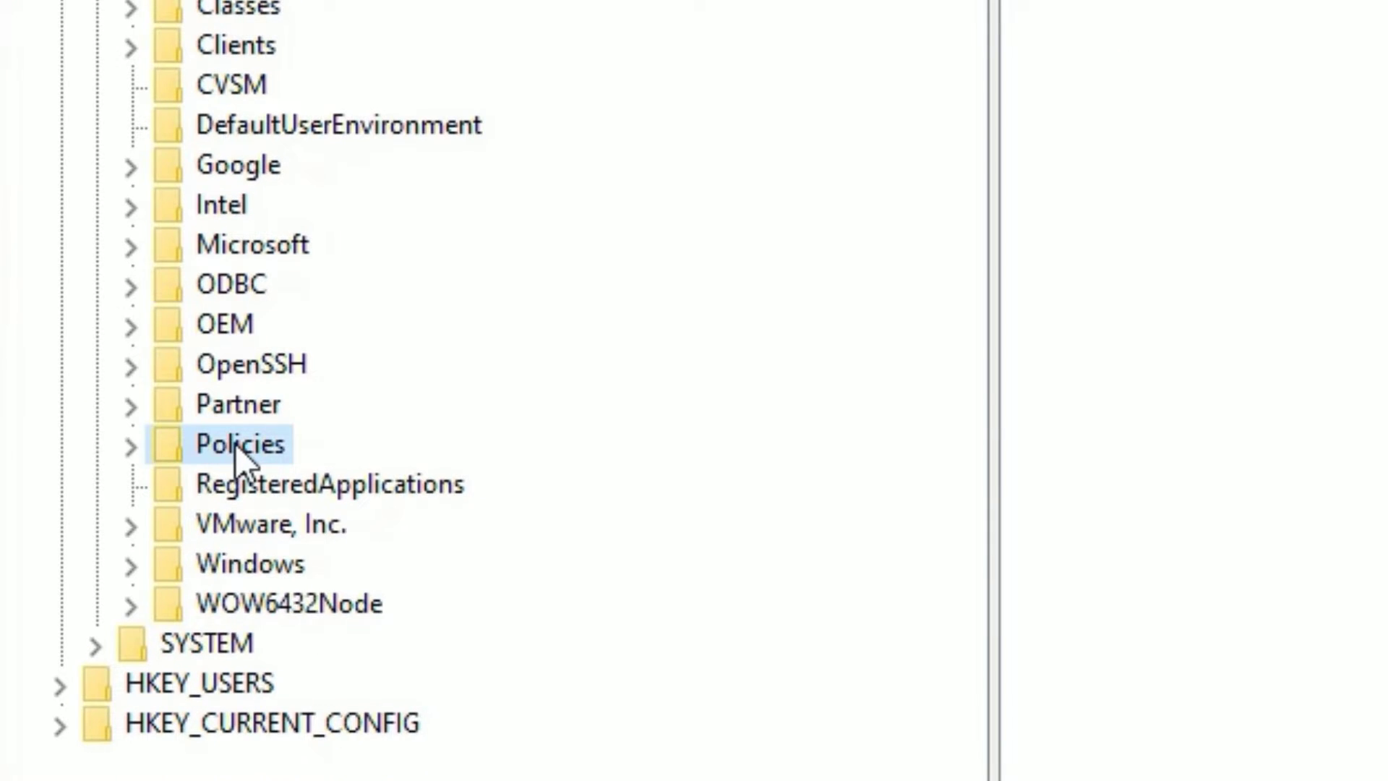
pyautogui.doubleClick(235, 444)
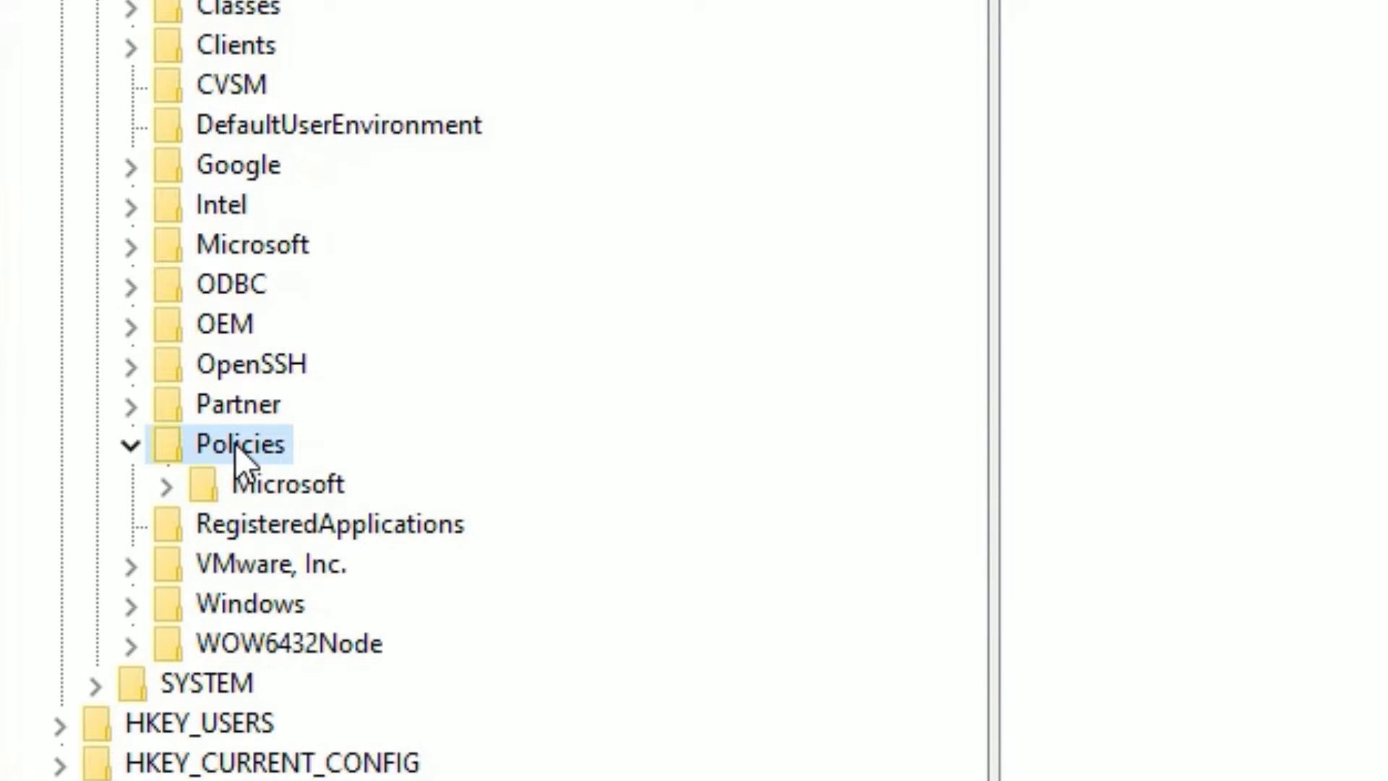
pyautogui.doubleClick(248, 488)
pyautogui.click(356, 512)
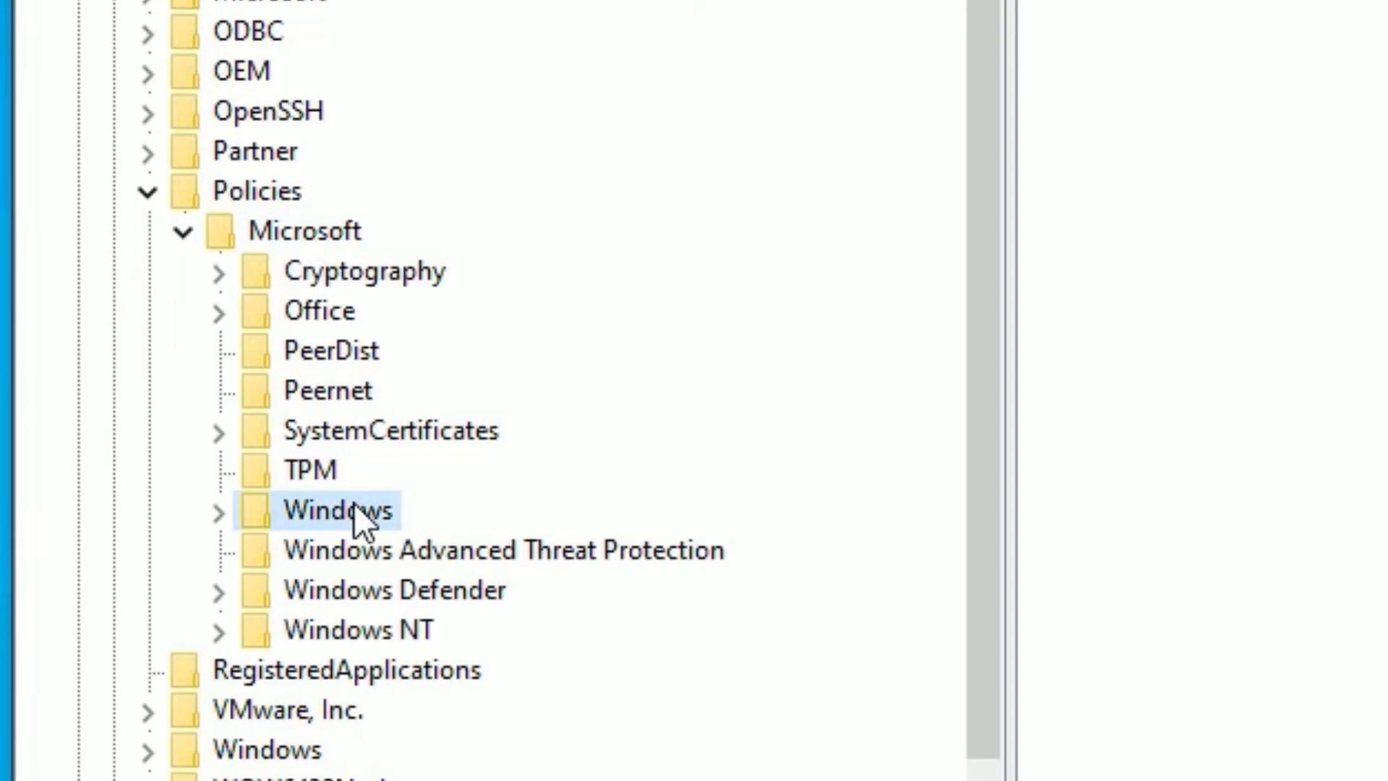
# Create a new key named WindowsUpdates under Policies\Microsoft\Windows.
pyautogui.rightClick(354, 505)
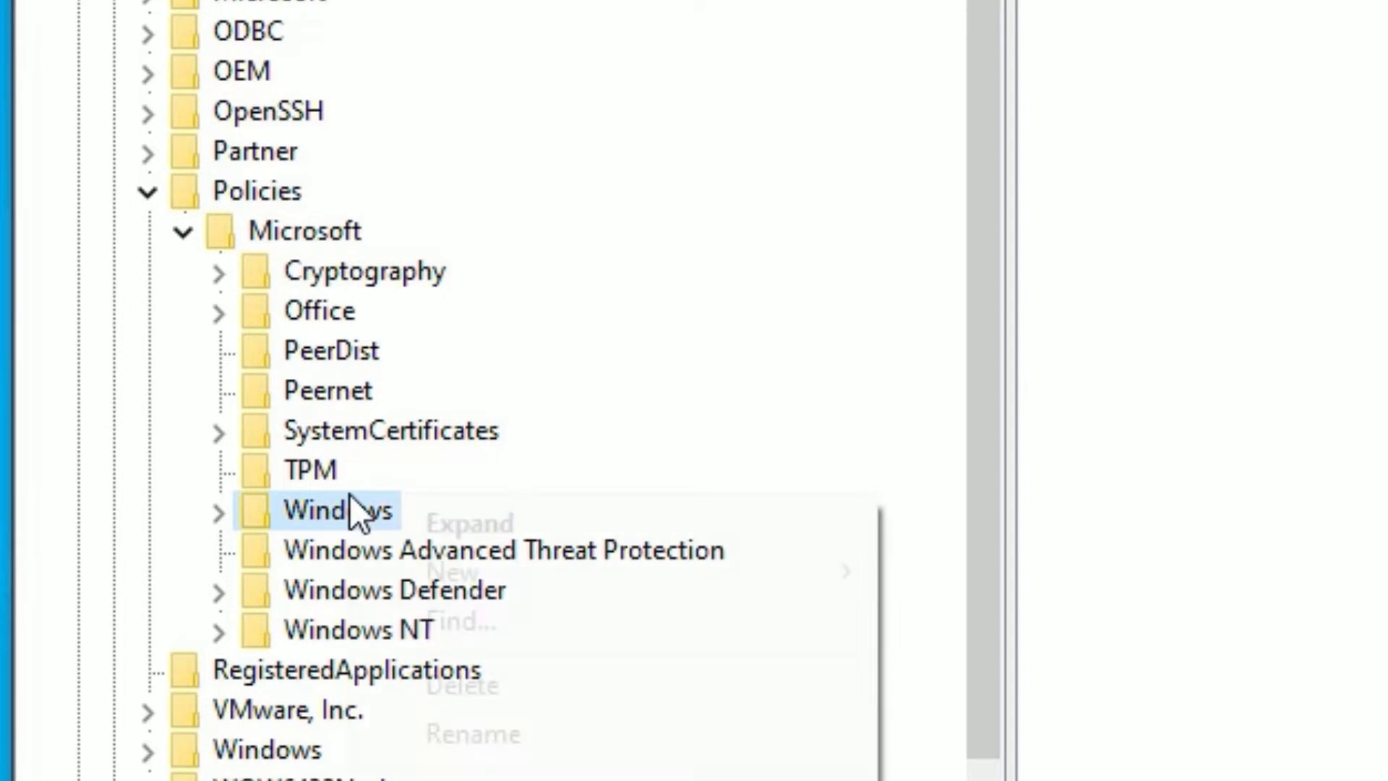
pyautogui.moveTo(394, 575)
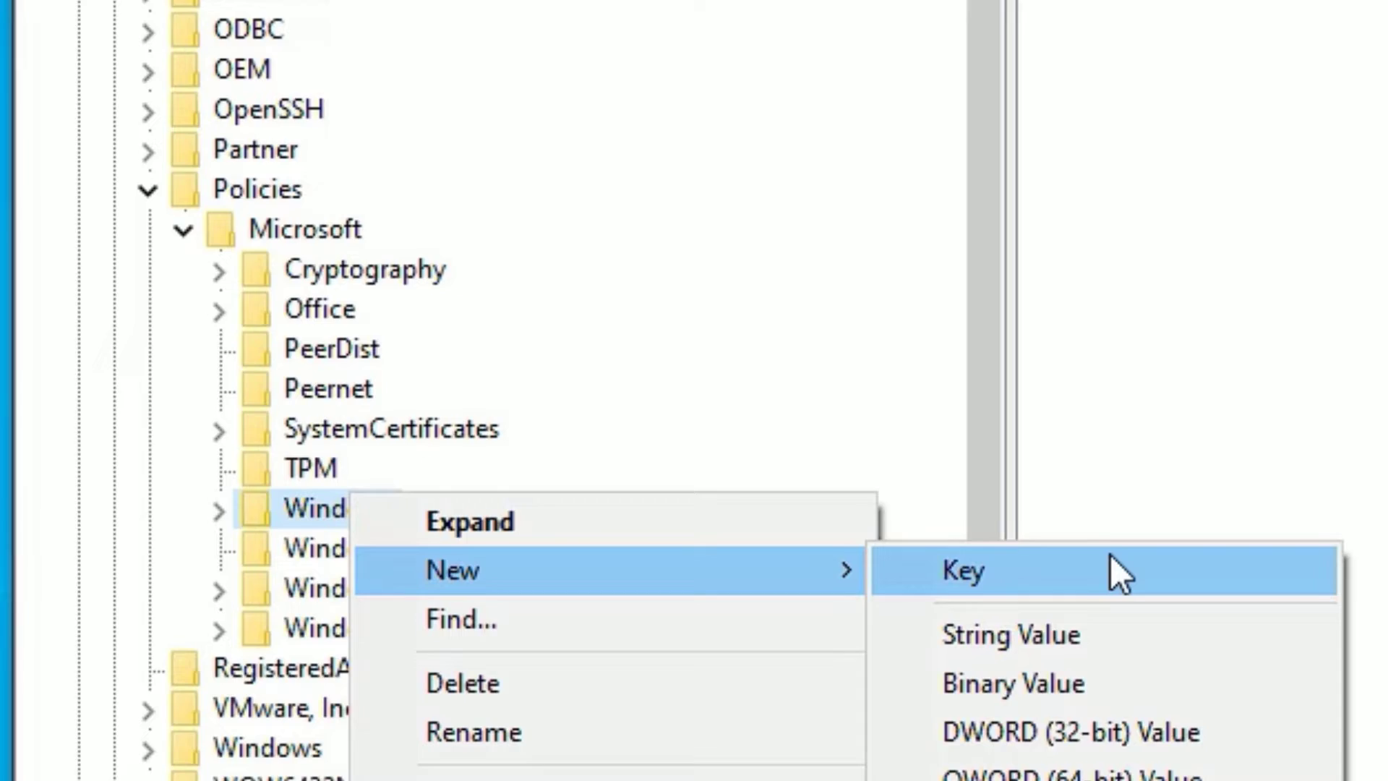
pyautogui.click(1115, 570)
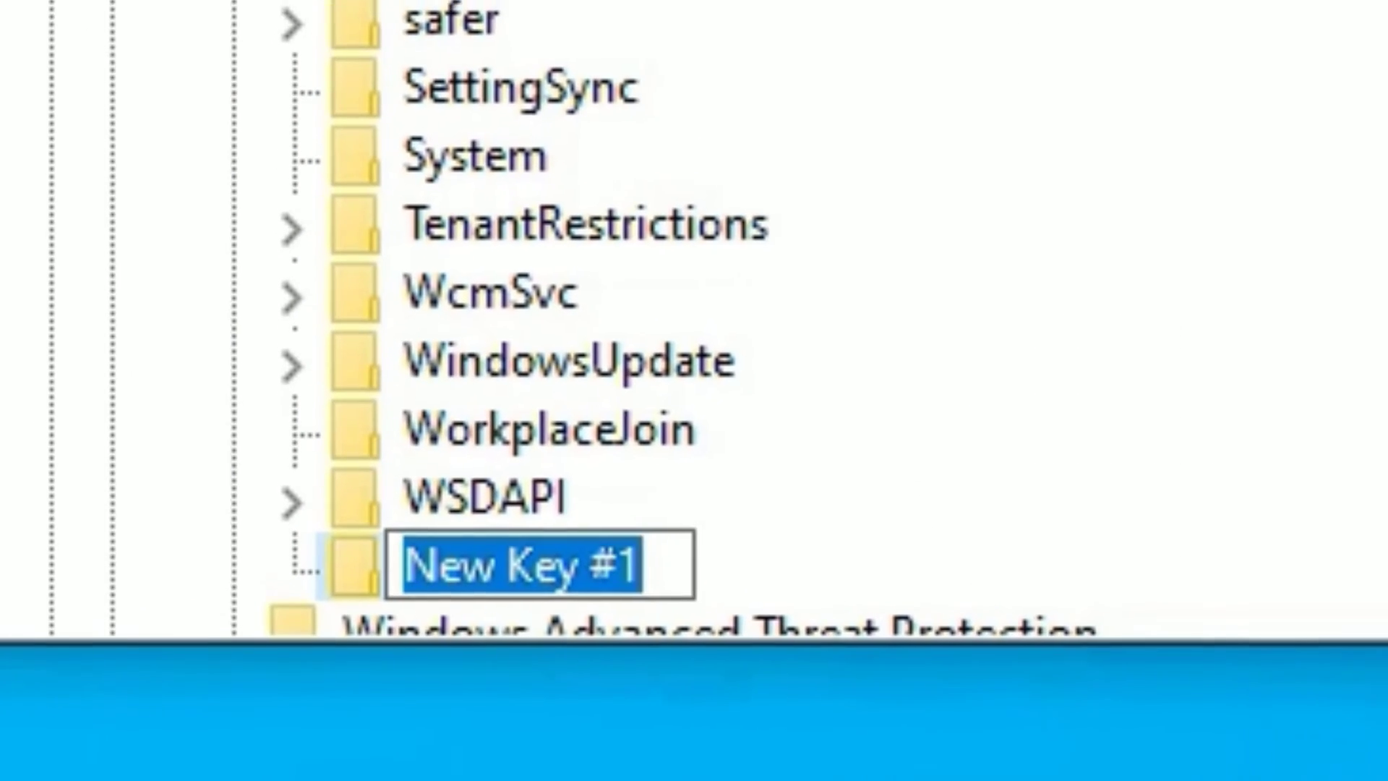
pyautogui.write('Wind')
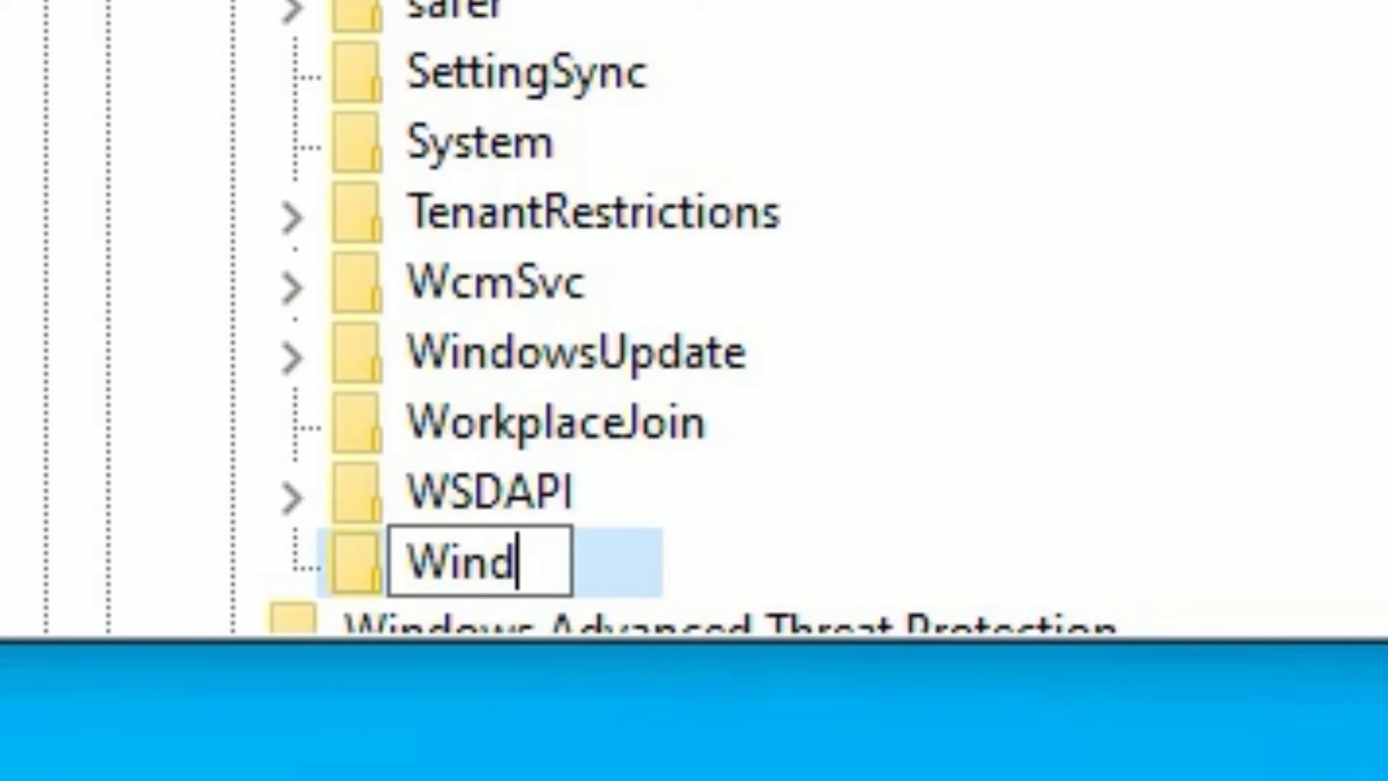
pyautogui.write('owsUpdates')
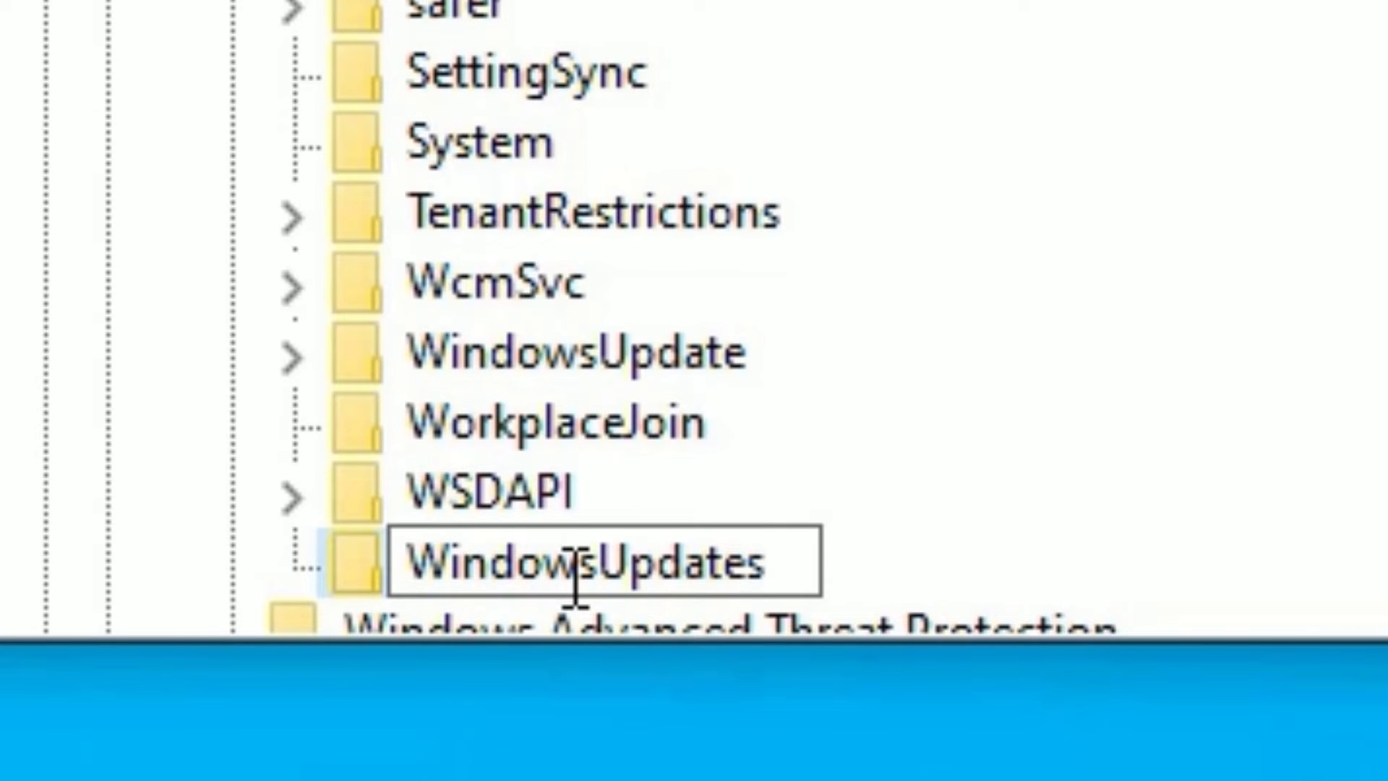
pyautogui.press('Return')
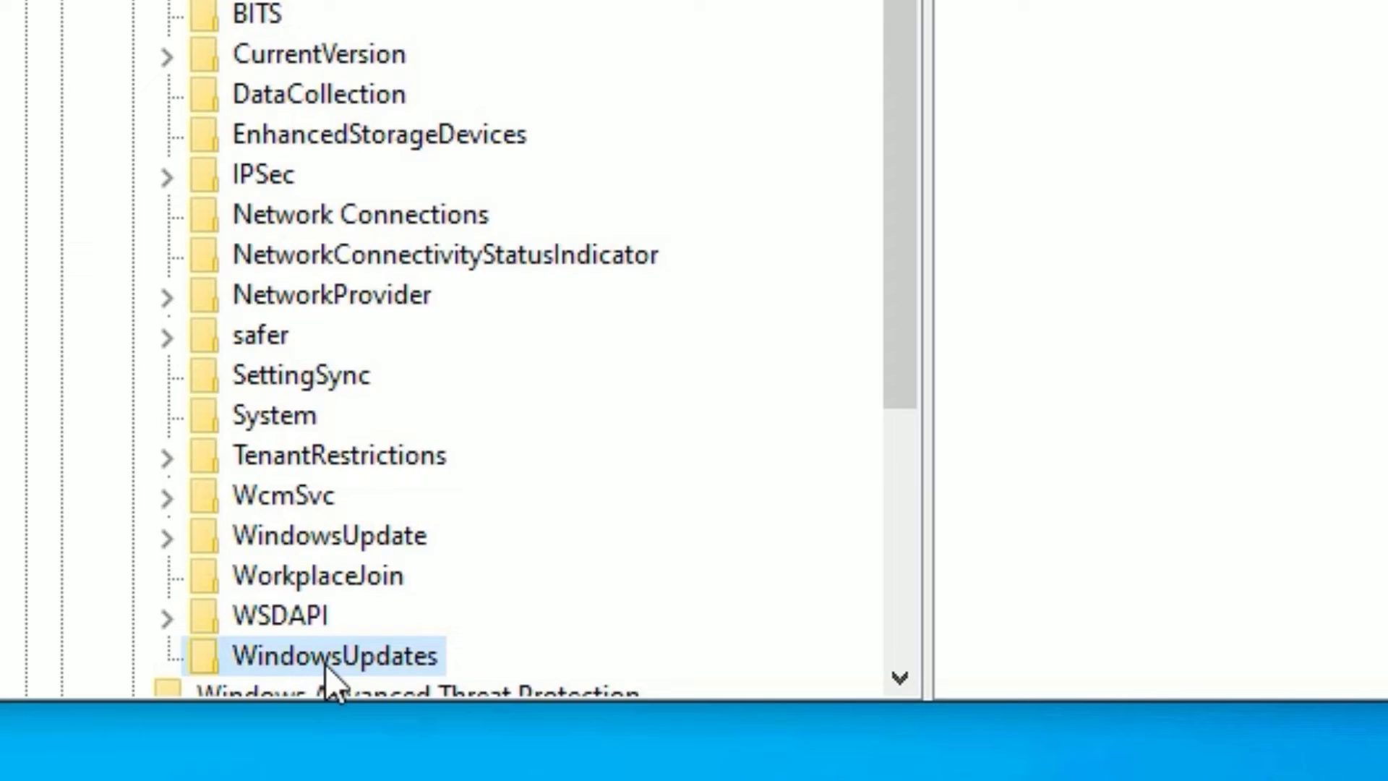
# Add a subkey named AU inside WindowsUpdates.
pyautogui.scroll(-1, 327, 664)
pyautogui.rightClick(341, 541)
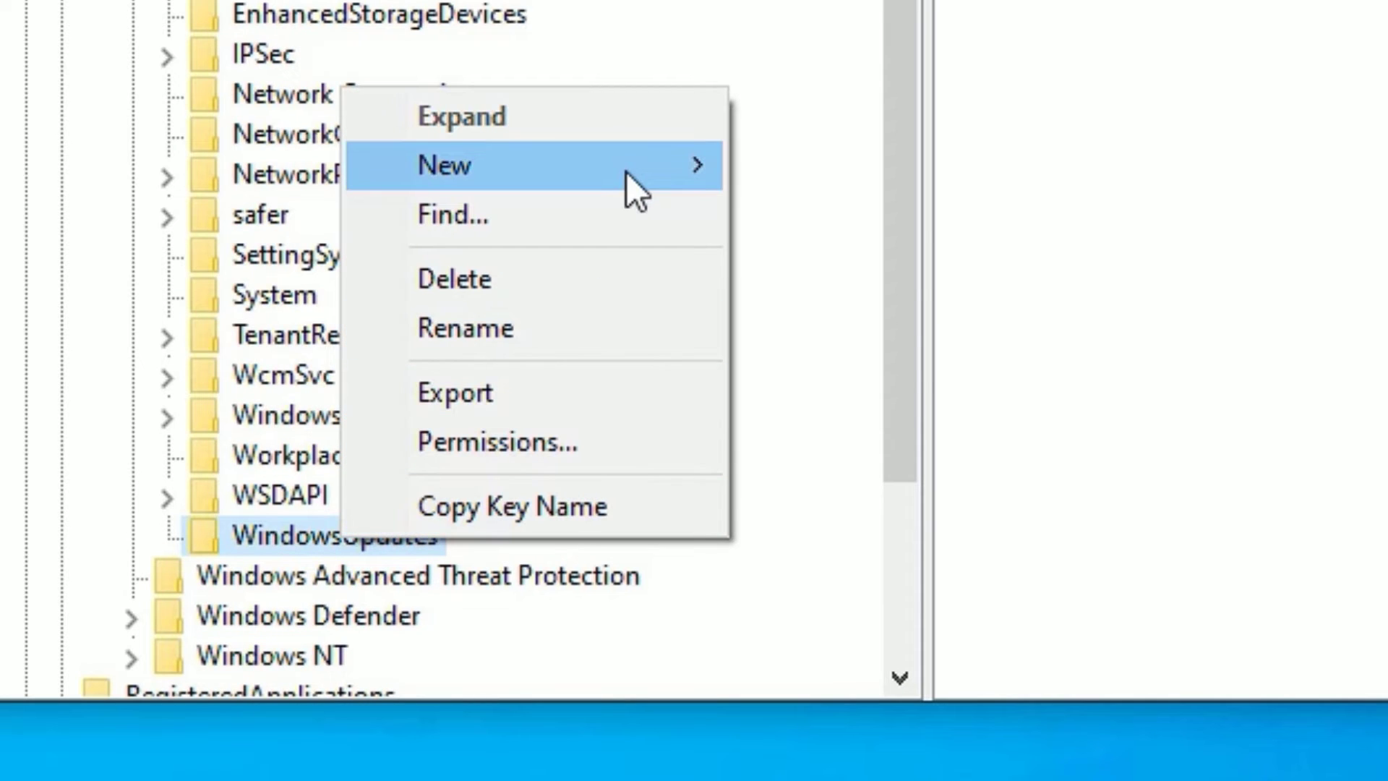
pyautogui.moveTo(626, 172)
pyautogui.click(887, 179)
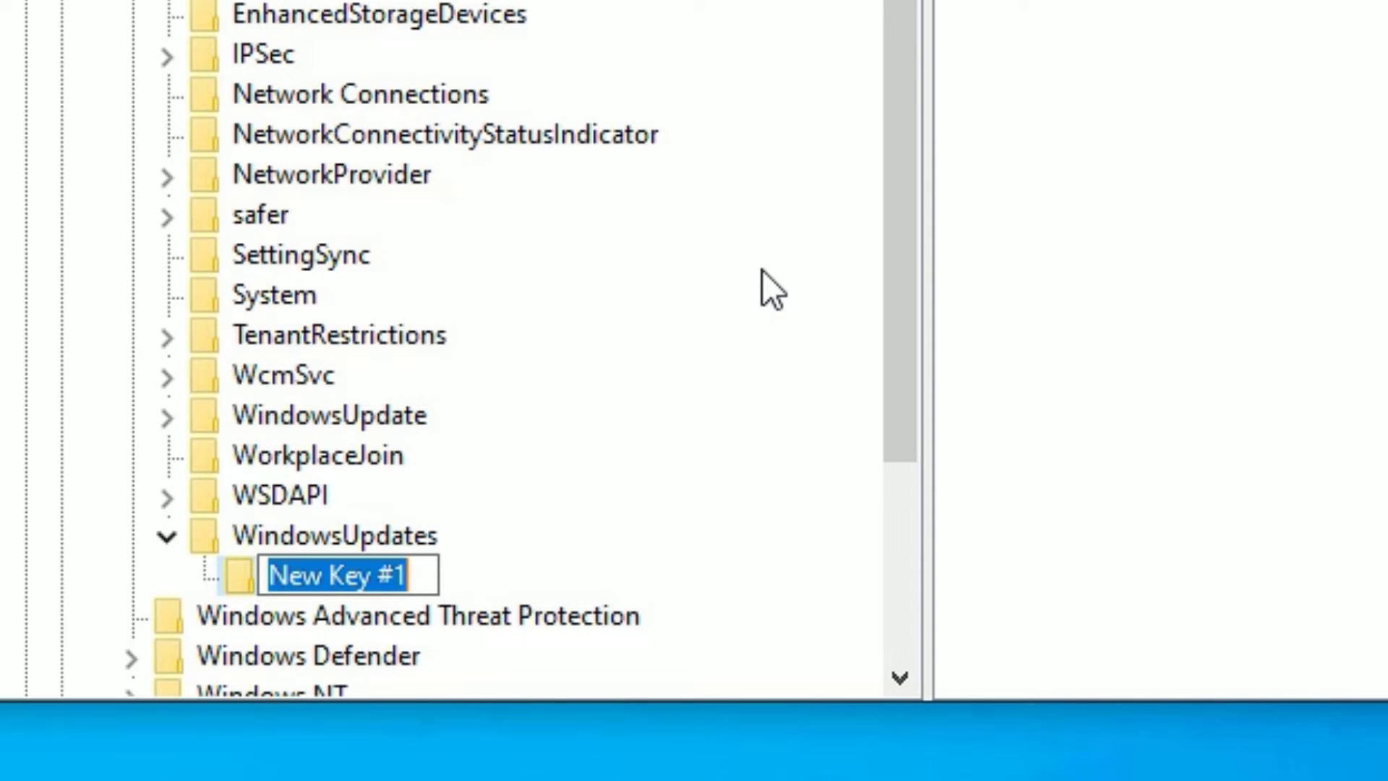
pyautogui.write('A')
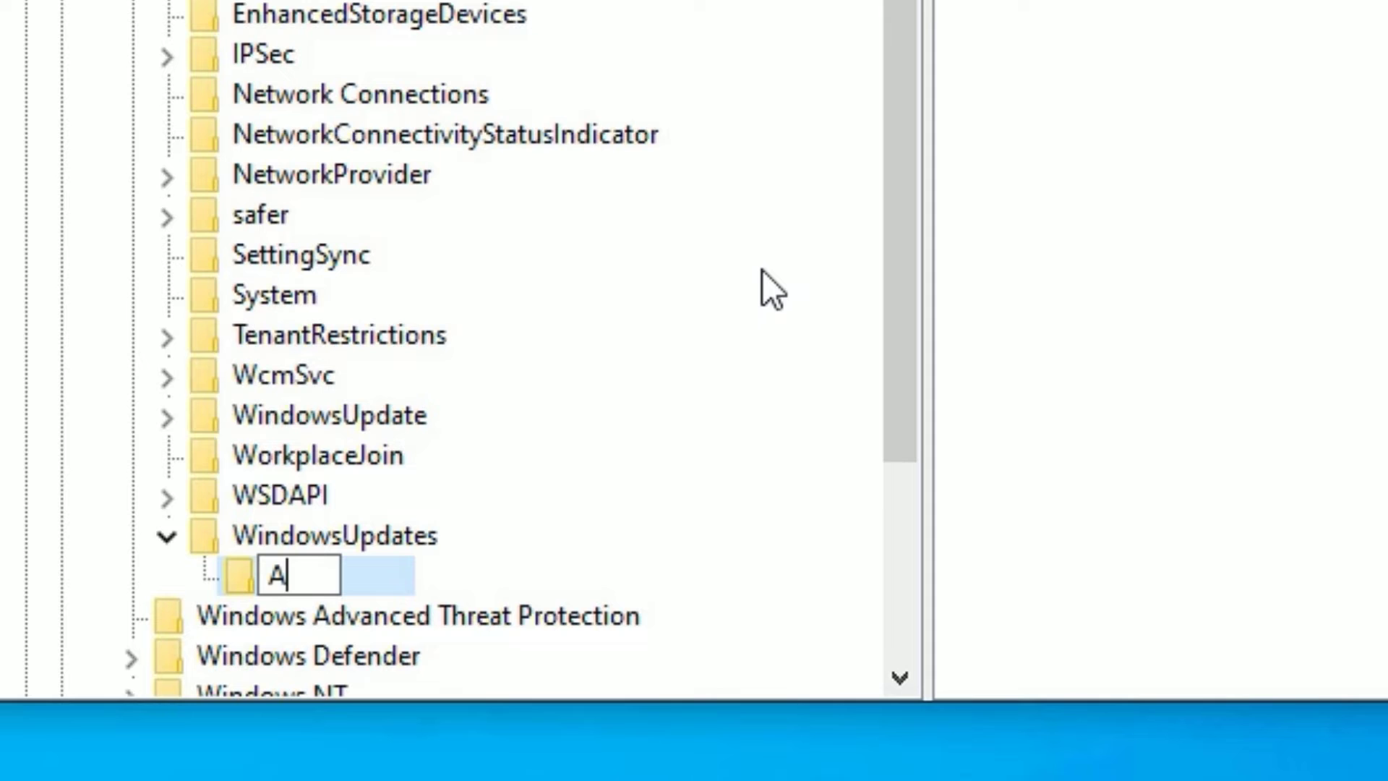
pyautogui.write('U')
pyautogui.press('Return')
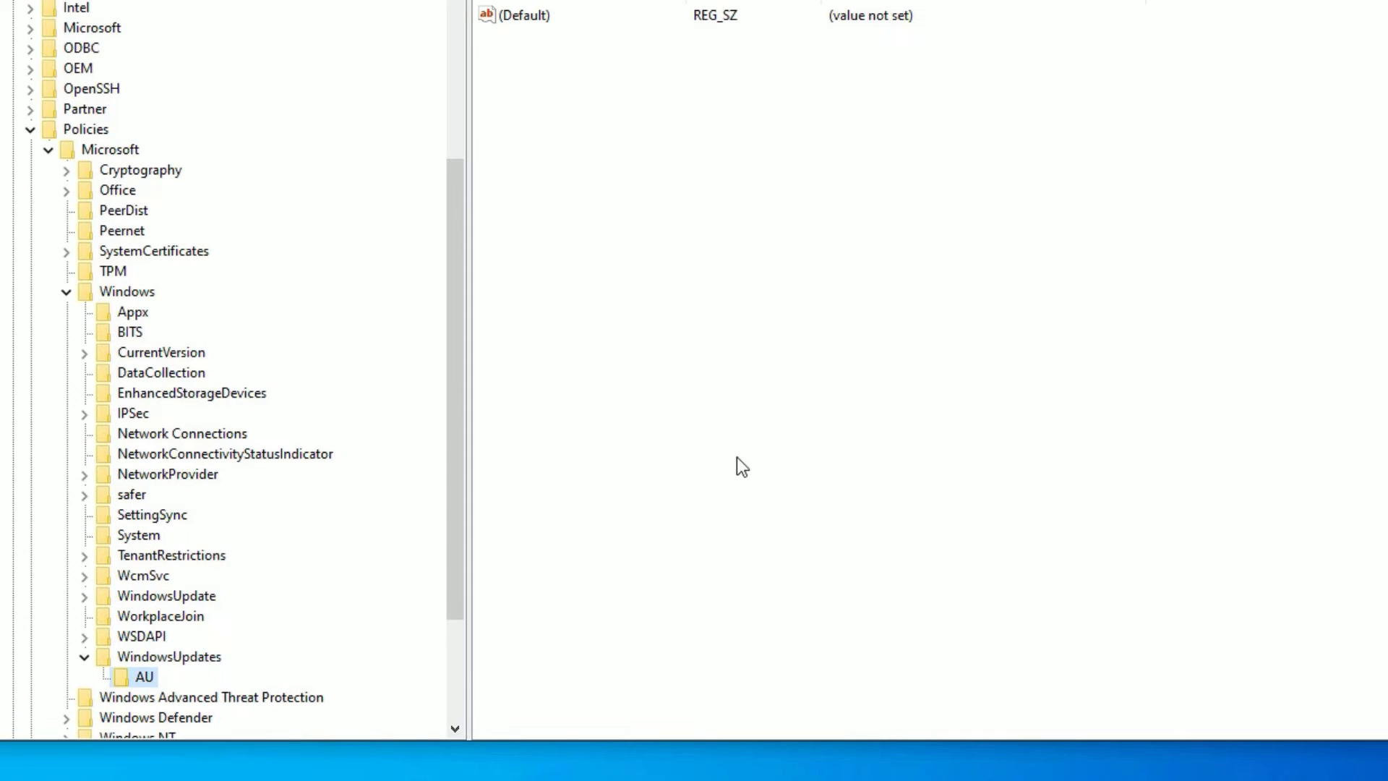
# Add a DWORD (32-bit) value named NoAutoRebootWithLoggedOnUser to the AU key.
pyautogui.click(765, 437)
pyautogui.rightClick(697, 236)
pyautogui.moveTo(734, 256)
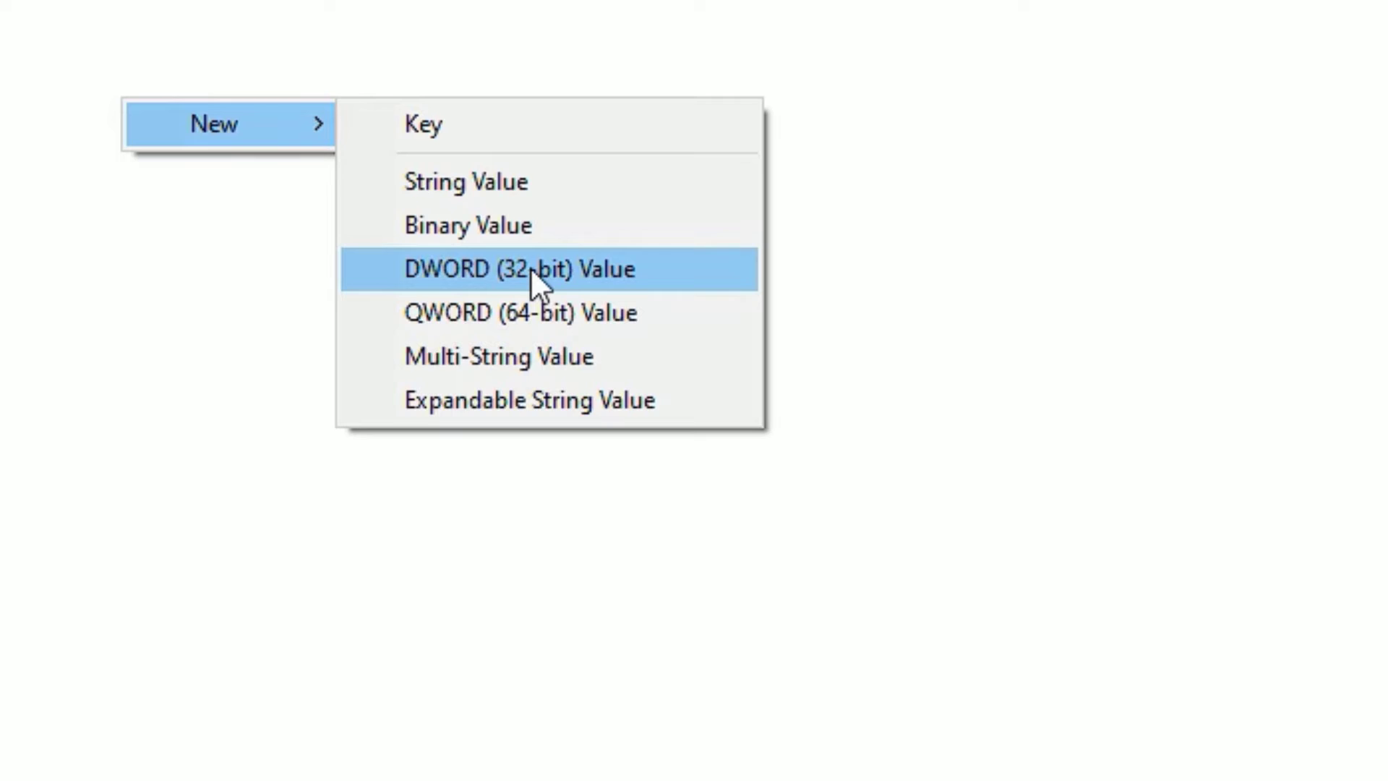
pyautogui.click(532, 269)
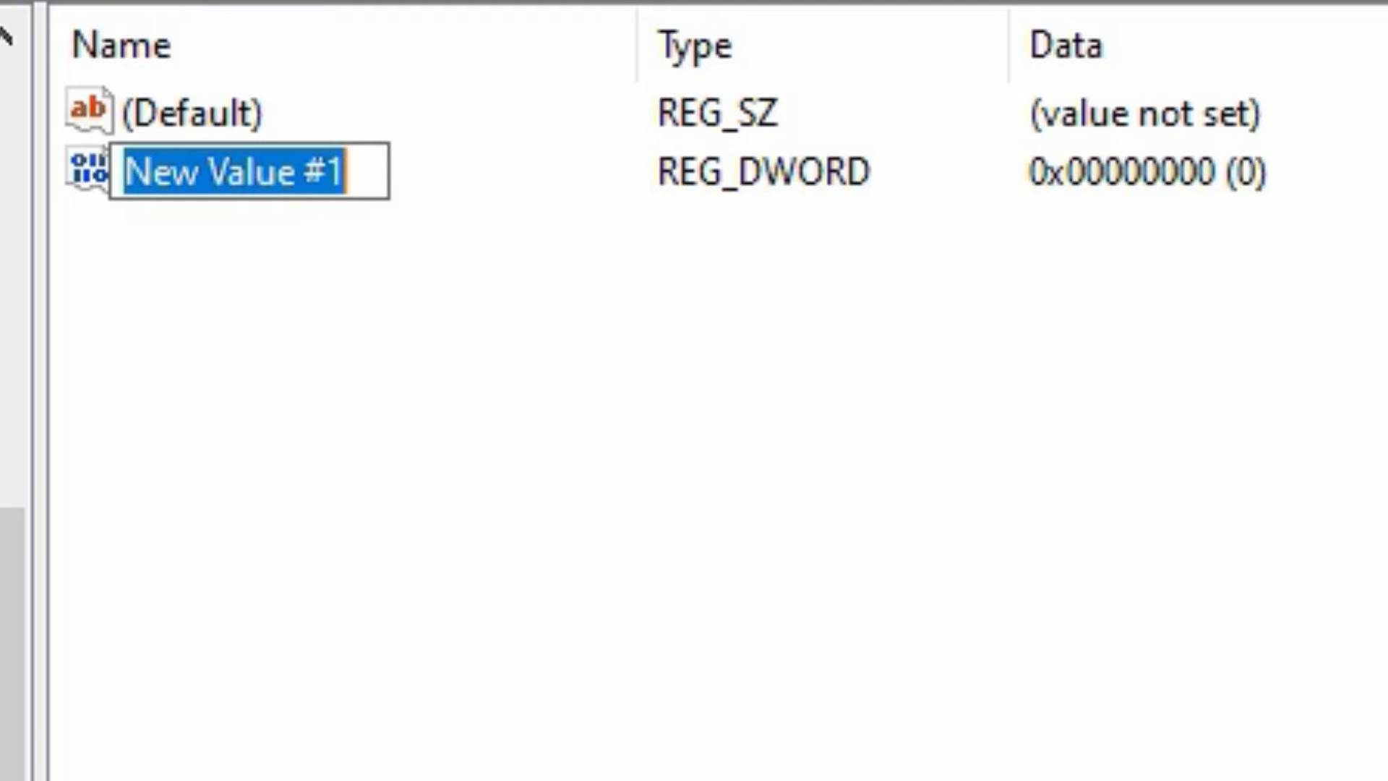
pyautogui.write('NoAutoReboo')
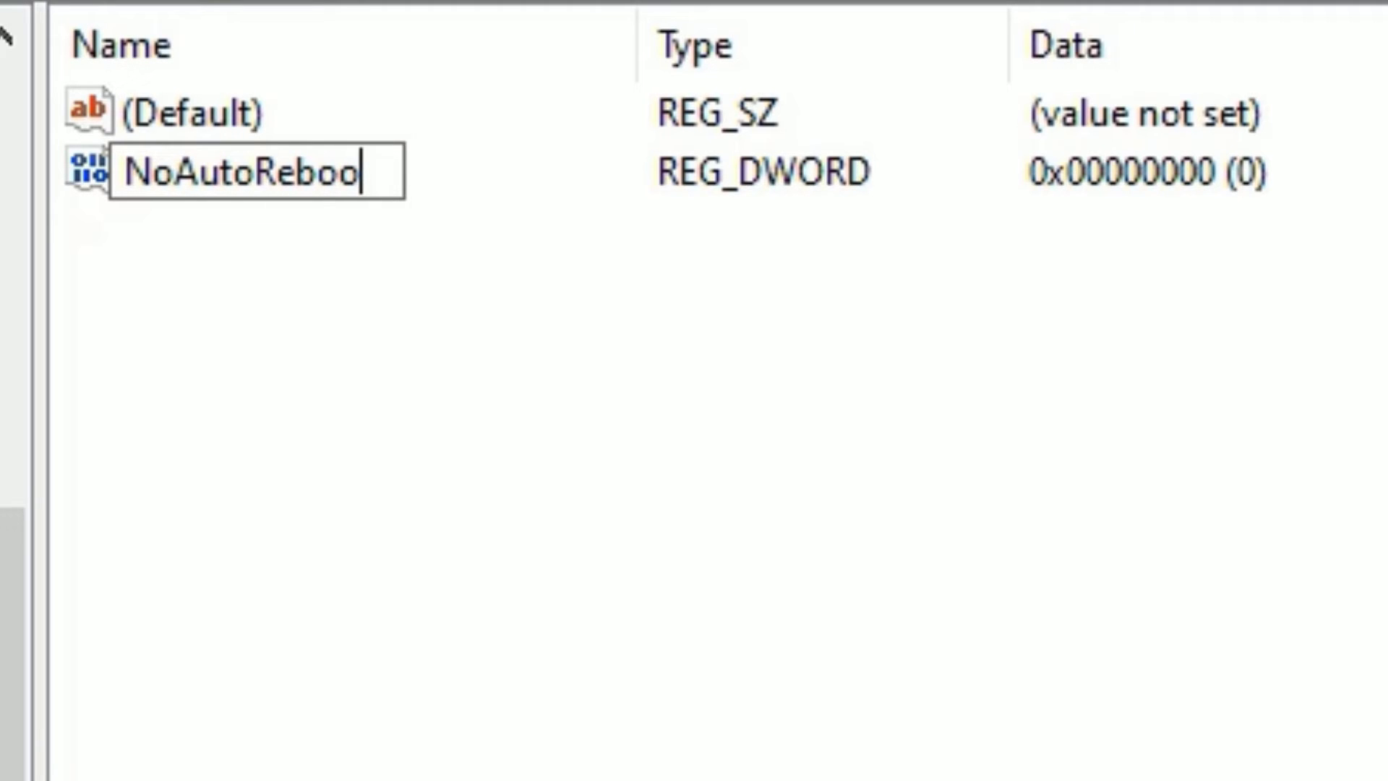
pyautogui.write('tWithLoggedOnUs')
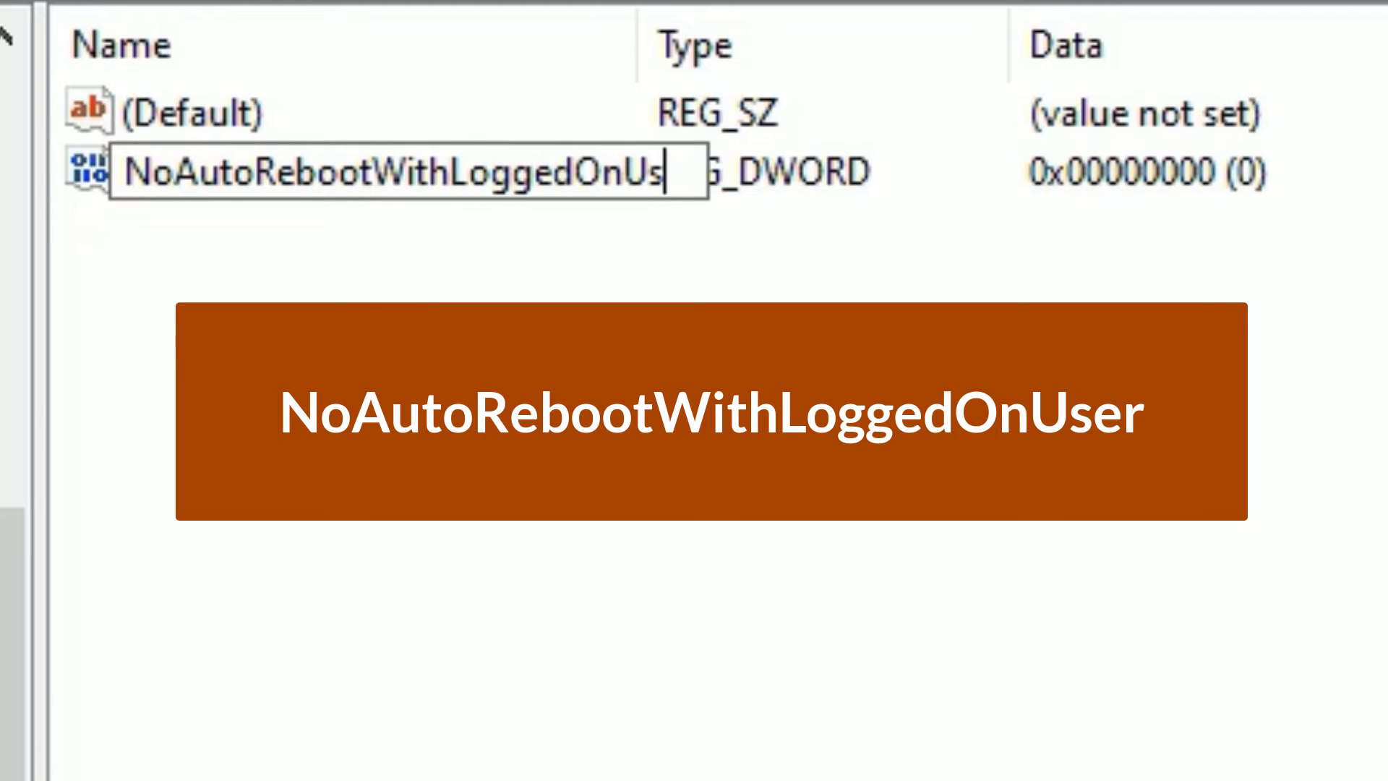
pyautogui.write('er')
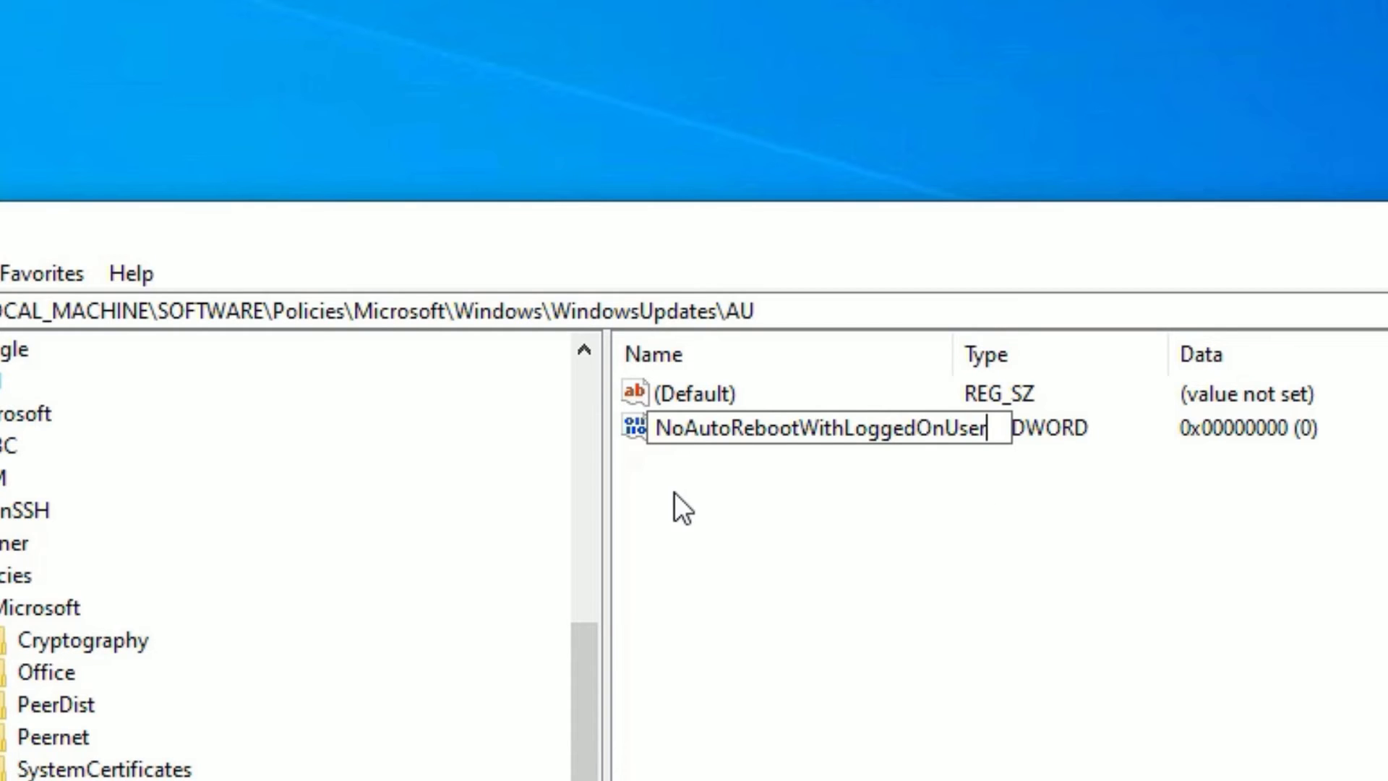
pyautogui.press('Return')
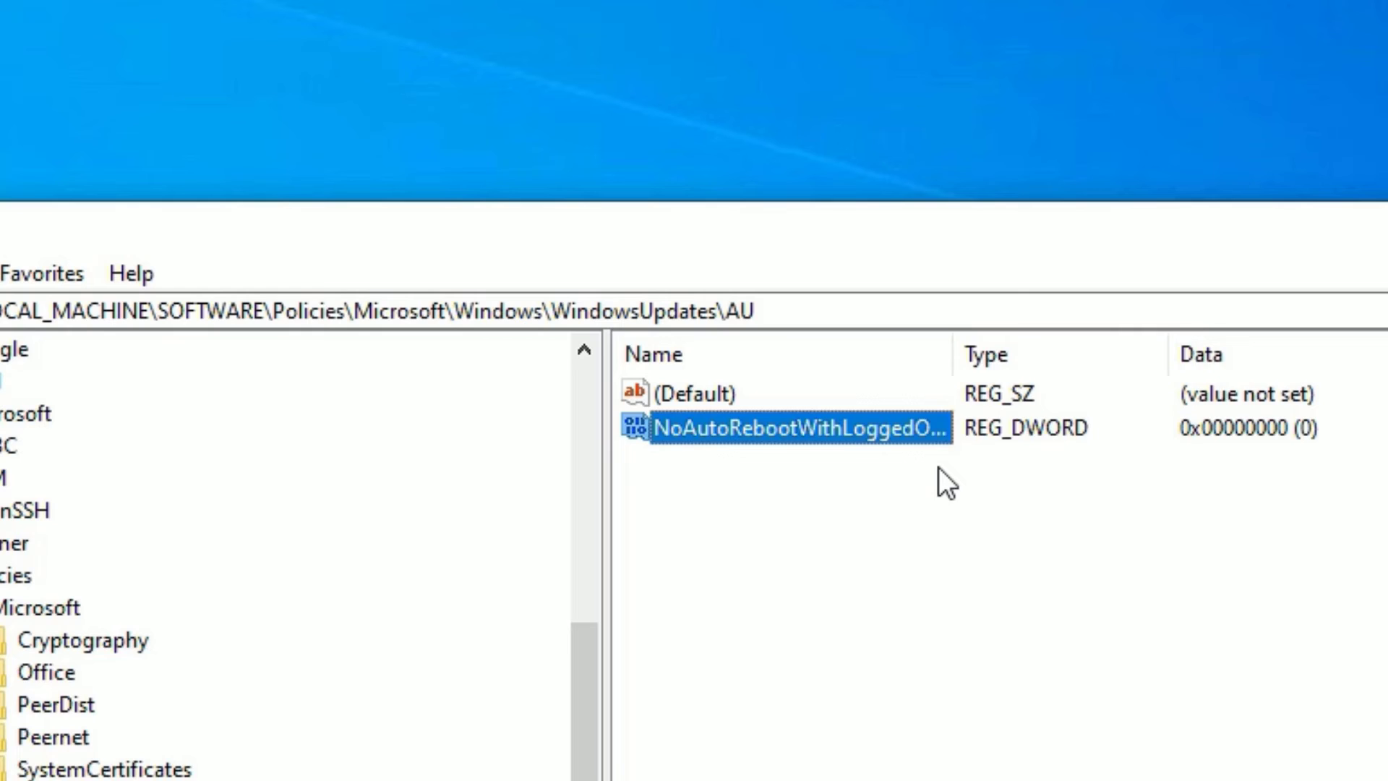
# Modify NoAutoRebootWithLoggedOnUser and enter 1 as its value data.
pyautogui.click(891, 549)
pyautogui.rightClick(879, 438)
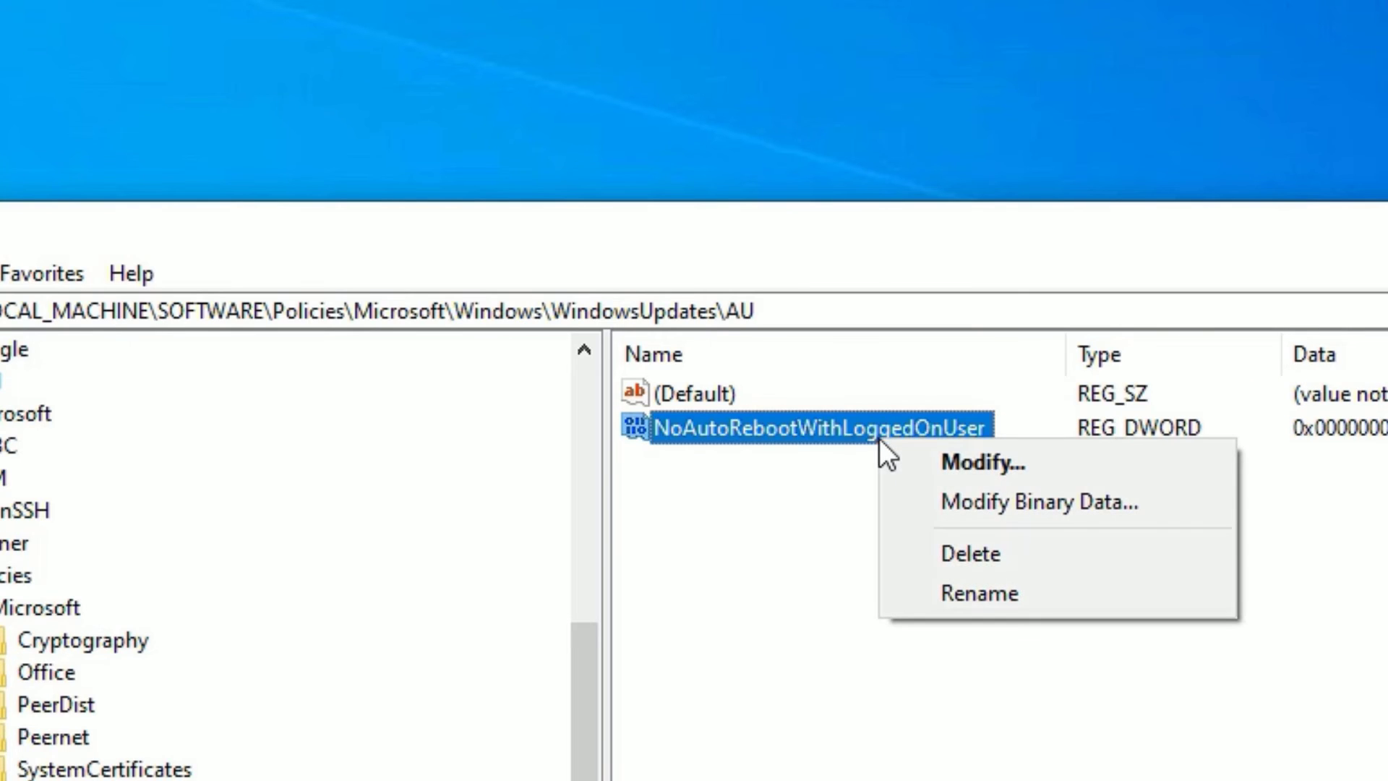
pyautogui.click(987, 463)
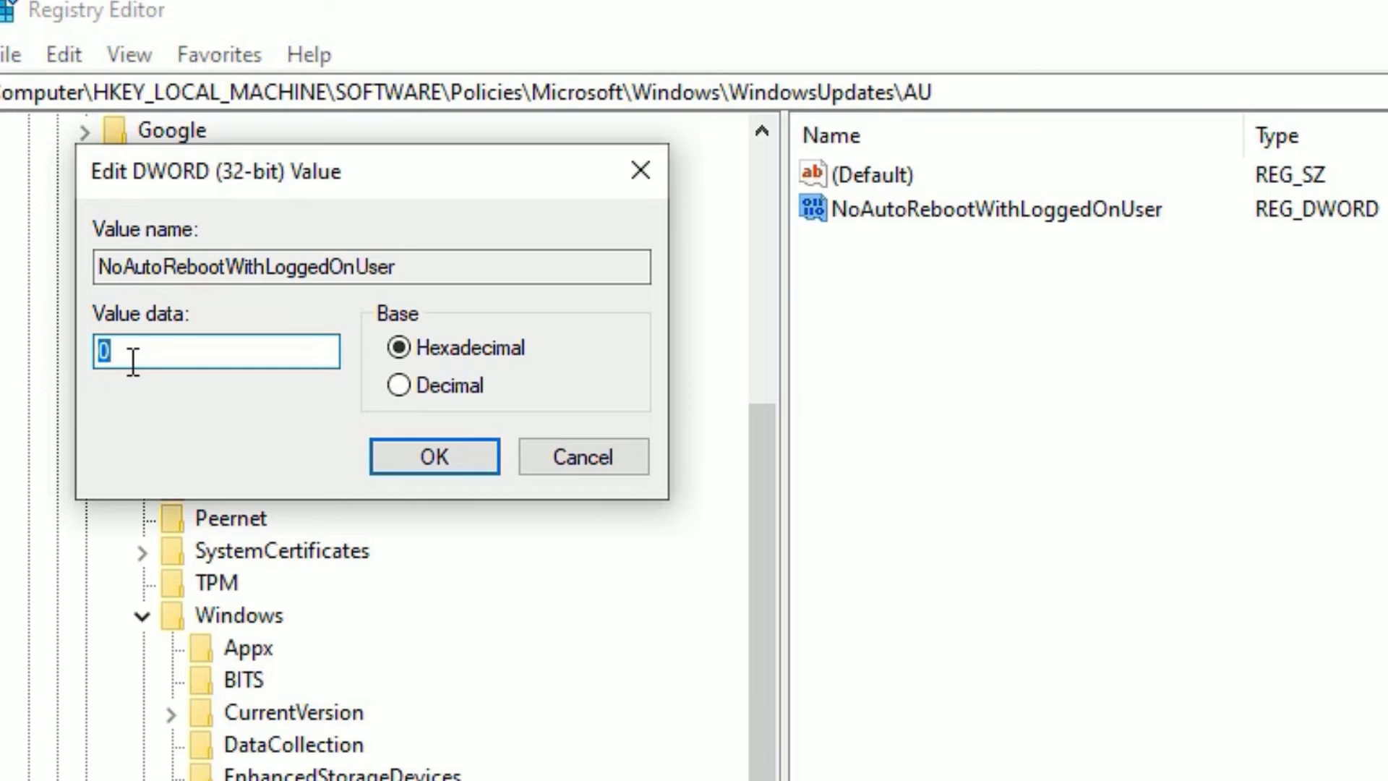
pyautogui.write('1')
# Confirm the value data of 1 and close Registry Editor.
pyautogui.click(447, 454)
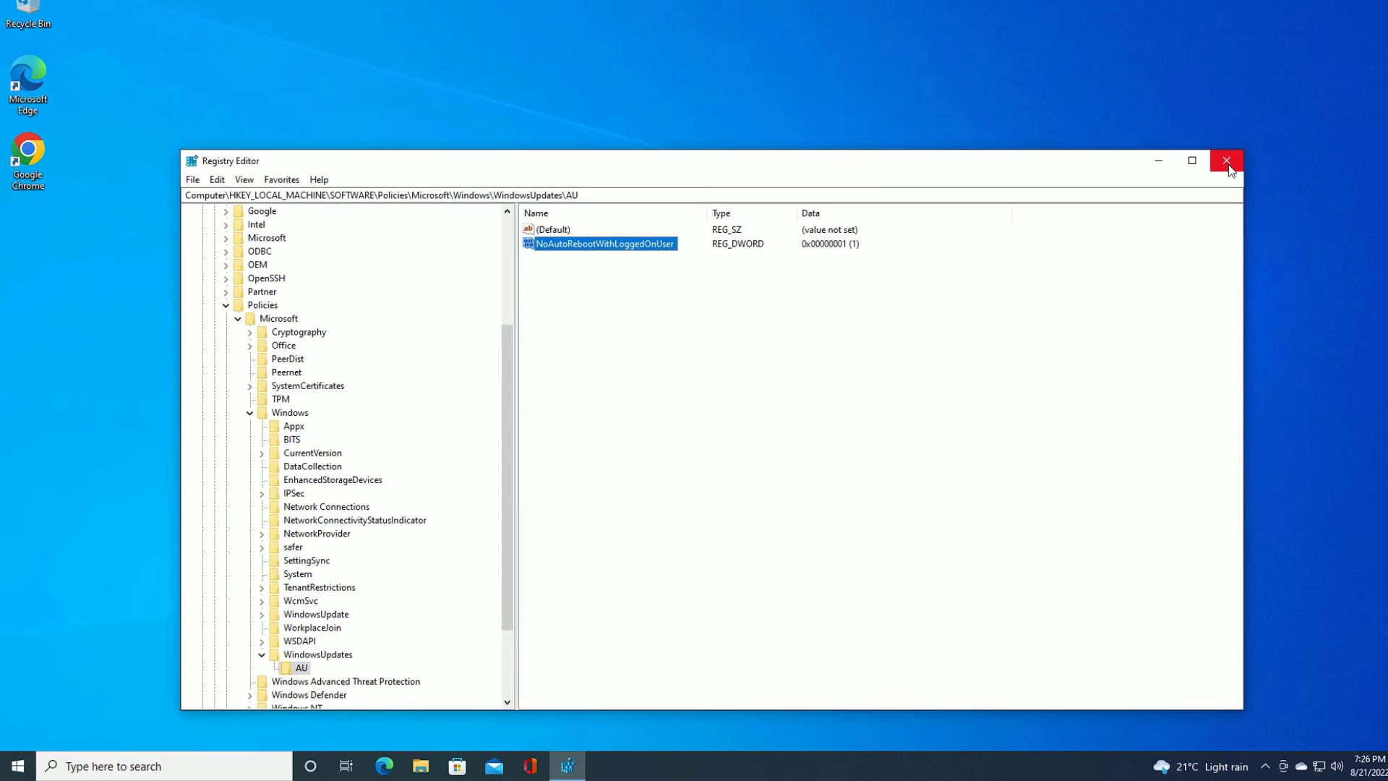
pyautogui.click(1226, 163)
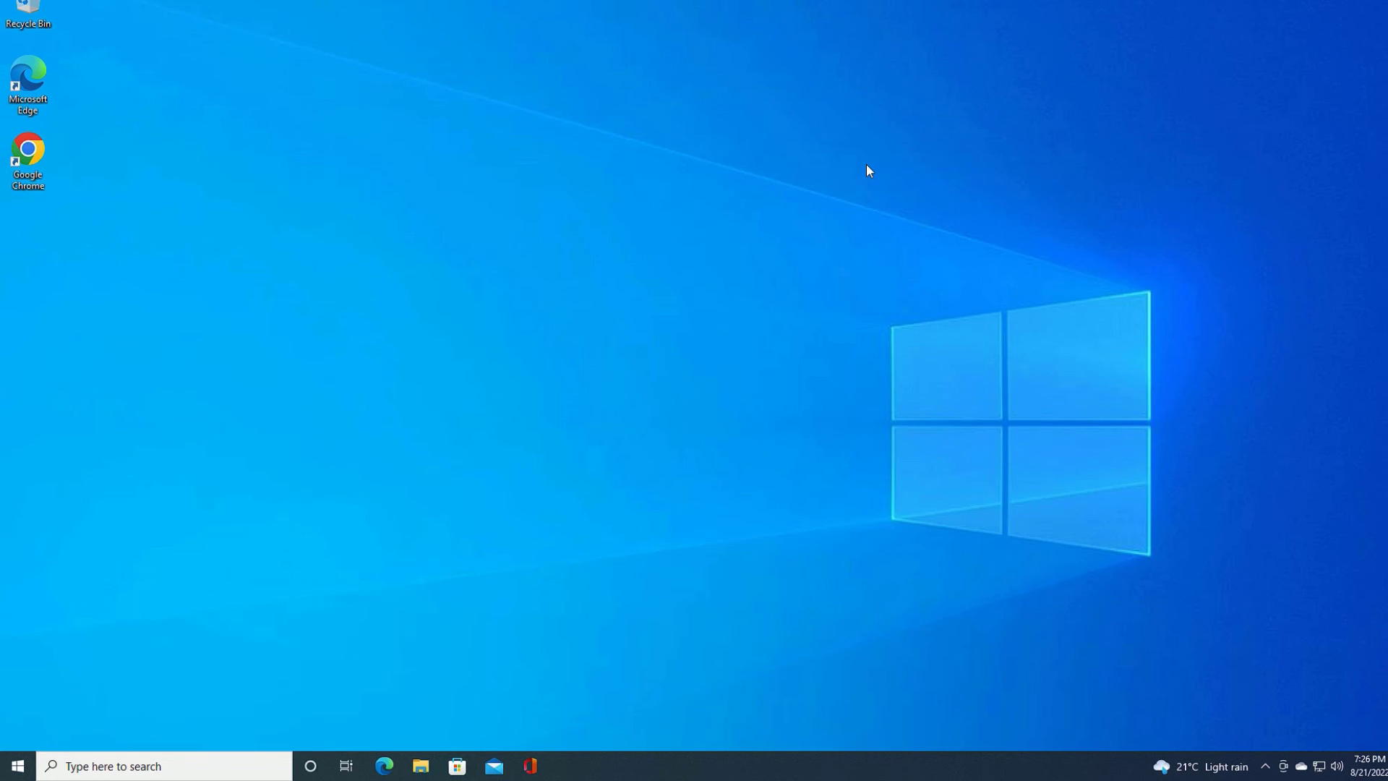